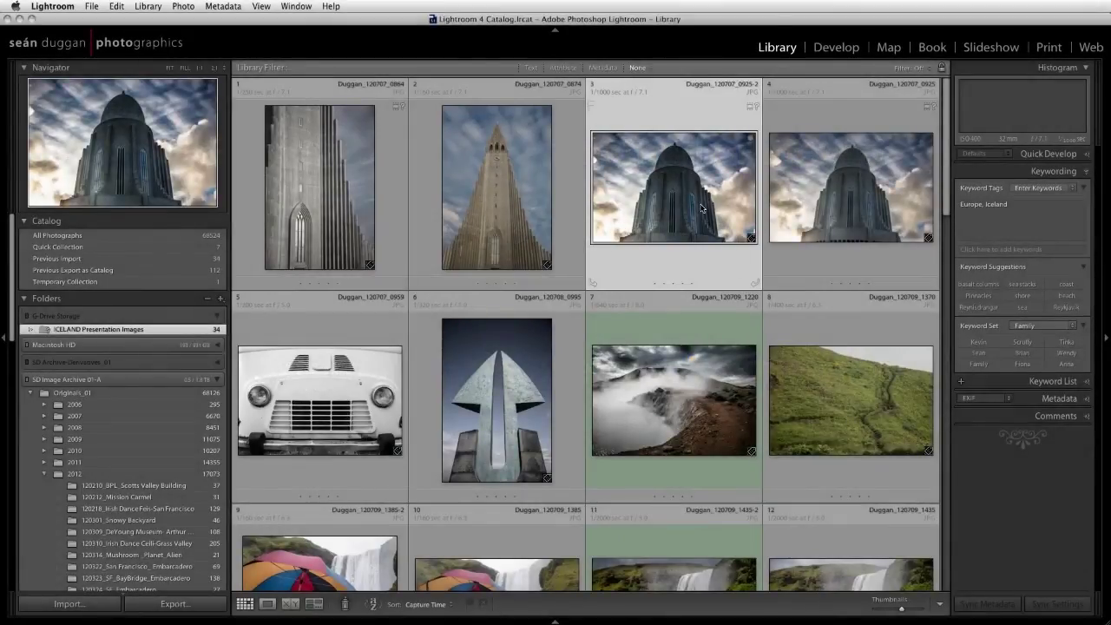
- Open the church dome photo in Loupe view to see its missing-file notice
{"action": "double_click", "coordinate": [722, 237]}
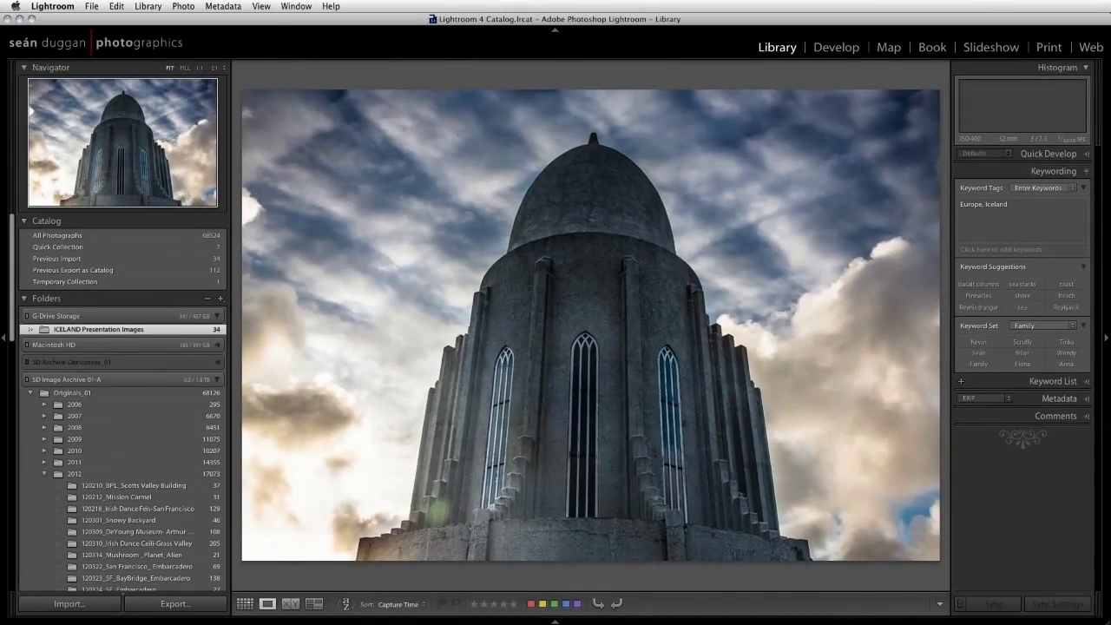
- Back in Grid, append '-City Walk' to 120708_Reykjavik in Finder and drag it into Iceland Trip Photos
{"action": "key", "text": "g"}
{"action": "left_click_drag", "start_coordinate": [949, 197], "coordinate": [949, 260]}
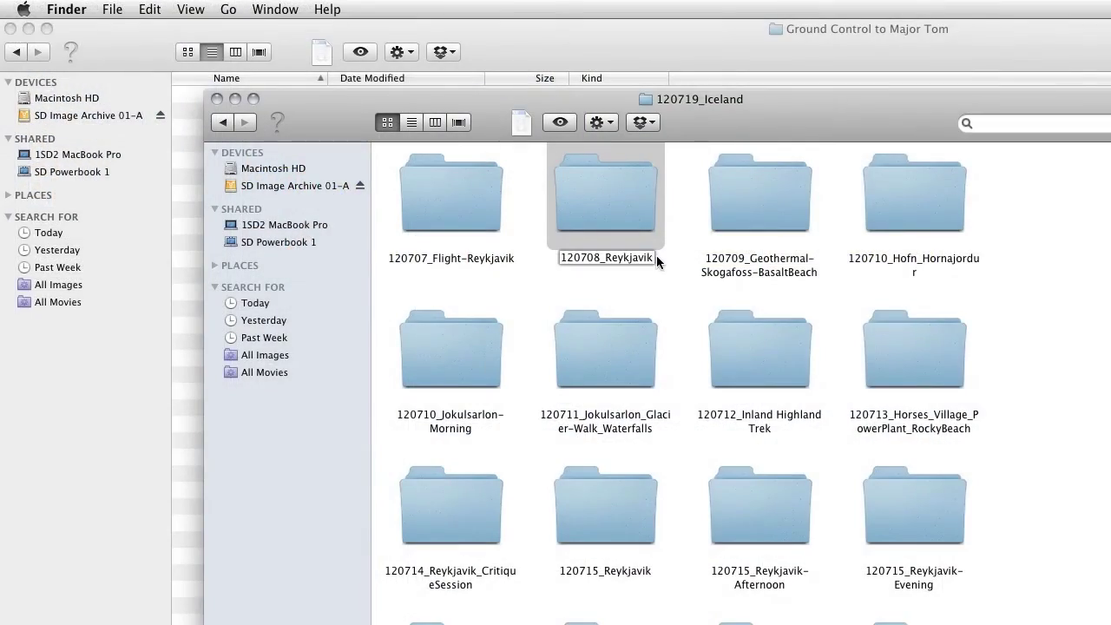
{"action": "type", "text": "-City W"}
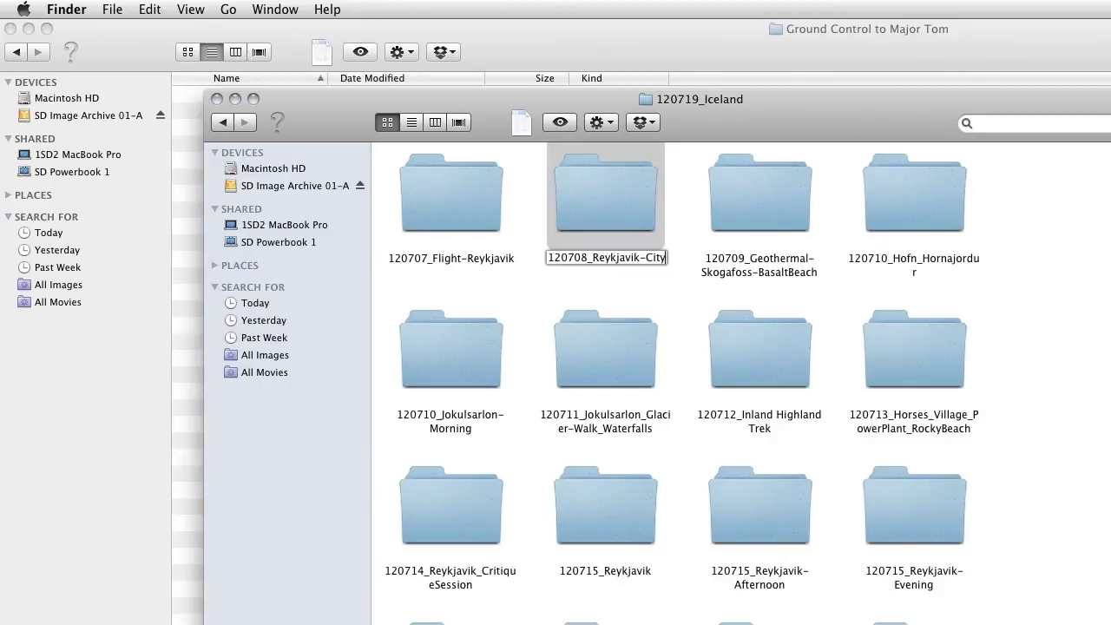
{"action": "type", "text": "alk"}
{"action": "key", "text": "Return"}
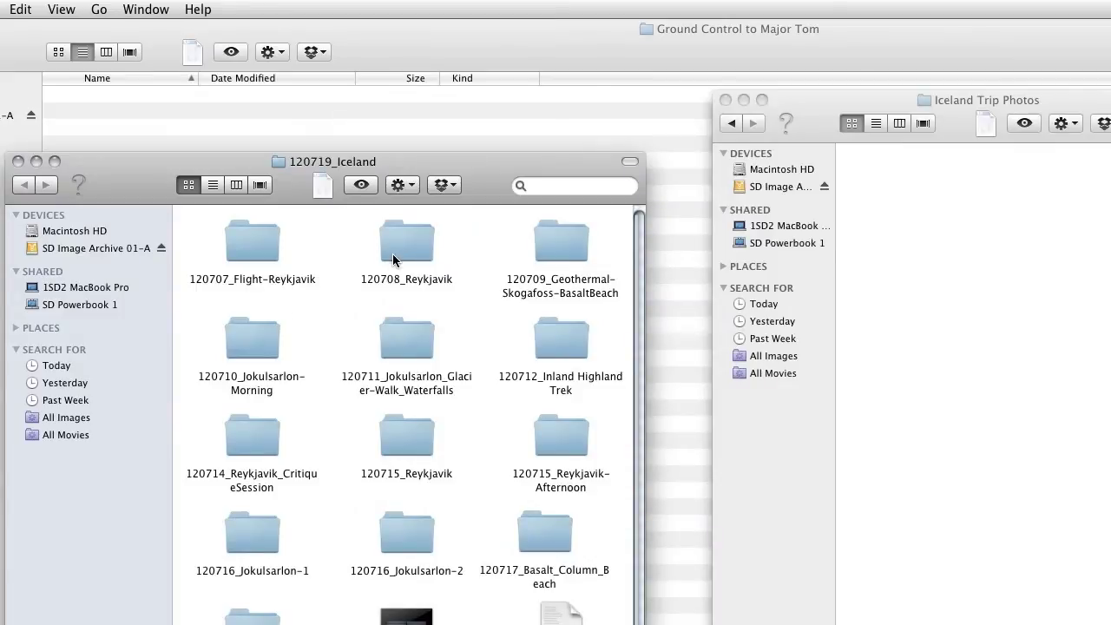
{"action": "left_click_drag", "start_coordinate": [393, 258], "coordinate": [931, 260]}
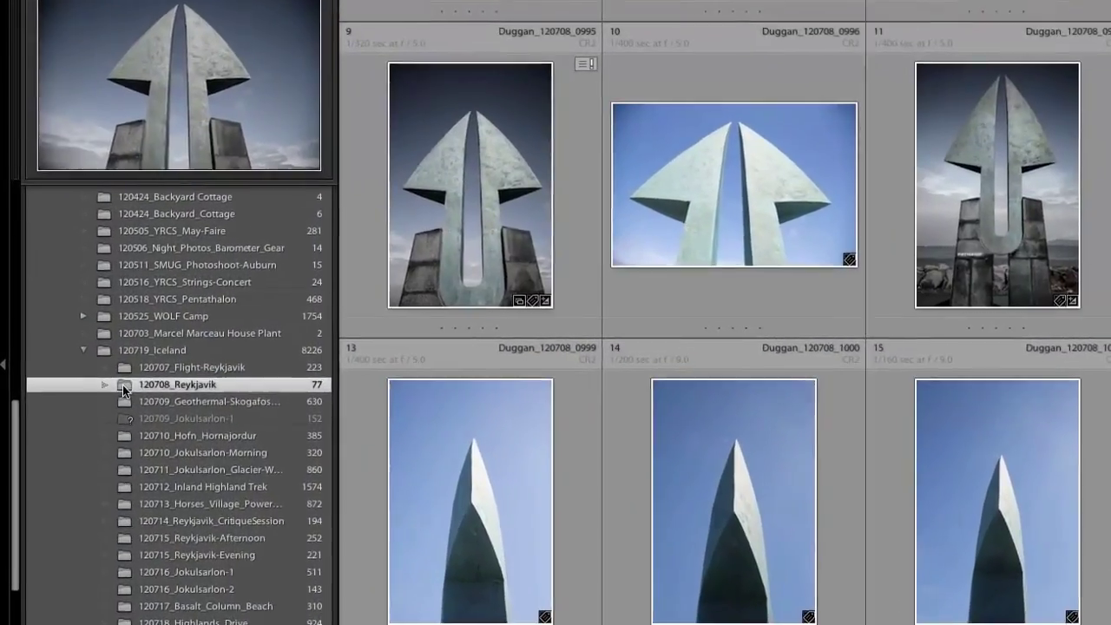
- Rename Lightroom's 120708_Reykjavik folder to 120708_Reykjavik-City Walk from its context menu
{"action": "right_click", "coordinate": [95, 358]}
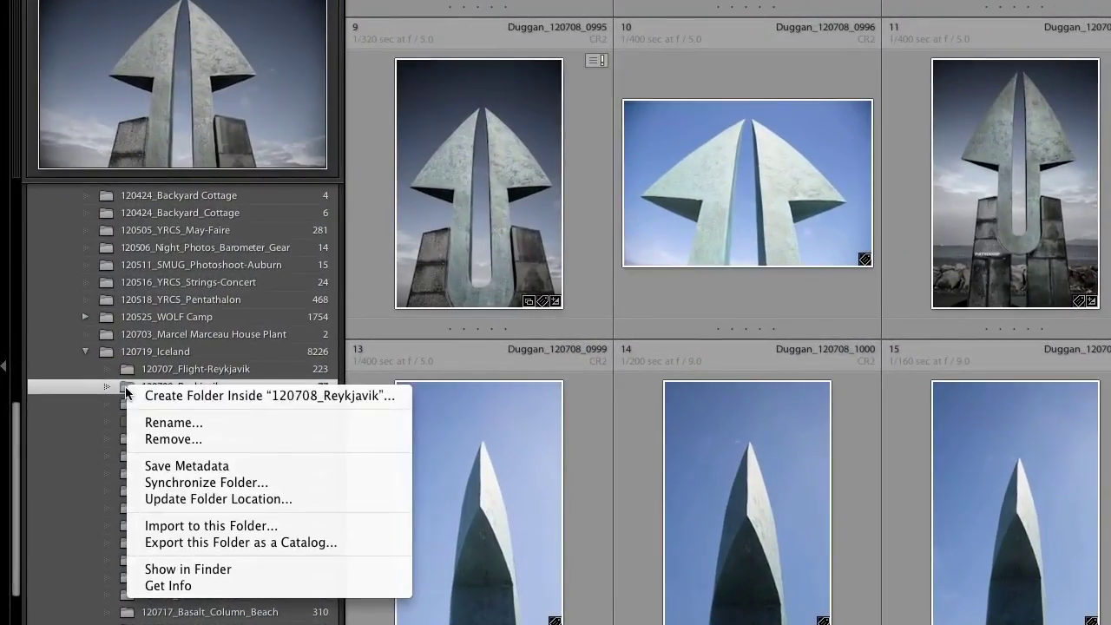
{"action": "left_click", "coordinate": [169, 422]}
{"action": "left_click", "coordinate": [801, 207]}
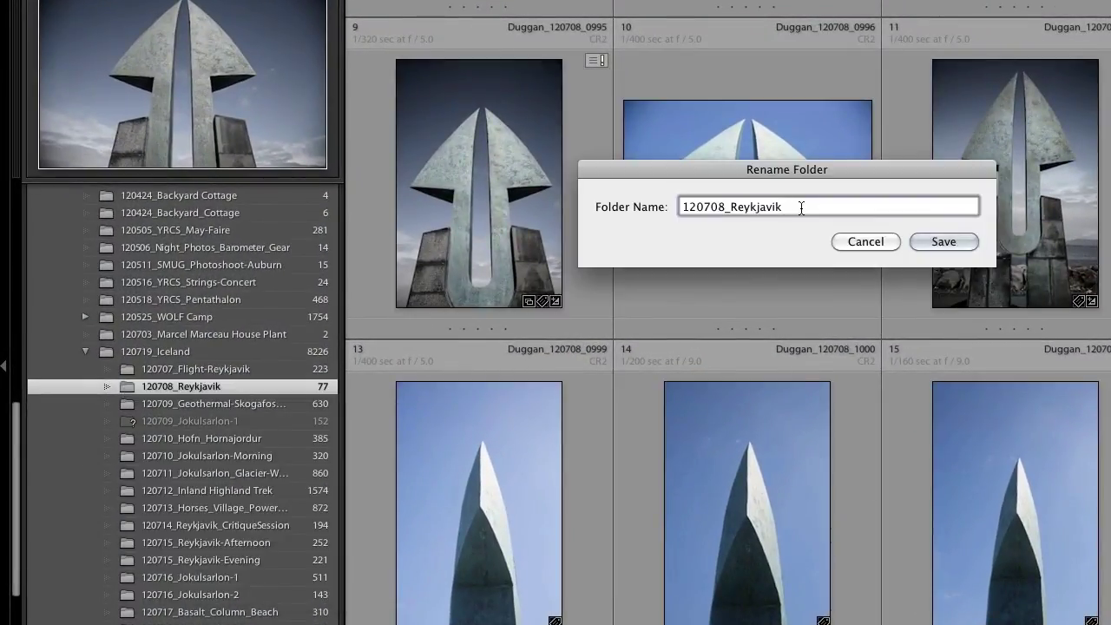
{"action": "type", "text": "-City Walk"}
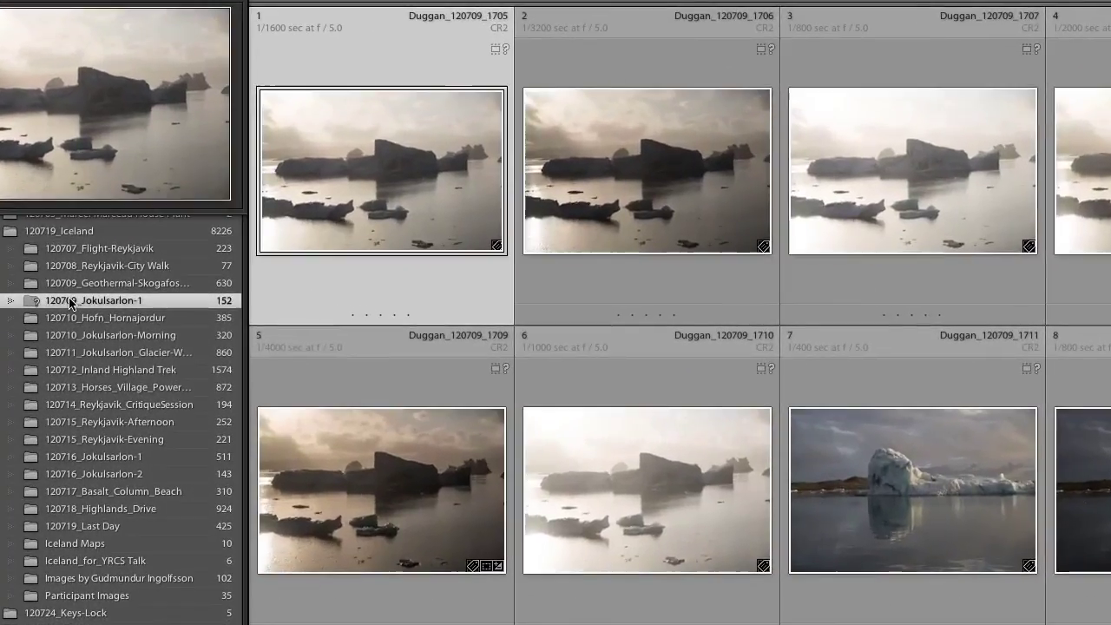
- Run Find Missing Folder on 120709_Jokulsarlon-1 and choose 120719_Iceland > 120709_Jokulsarlon-1_Evening
{"action": "right_click", "coordinate": [71, 303]}
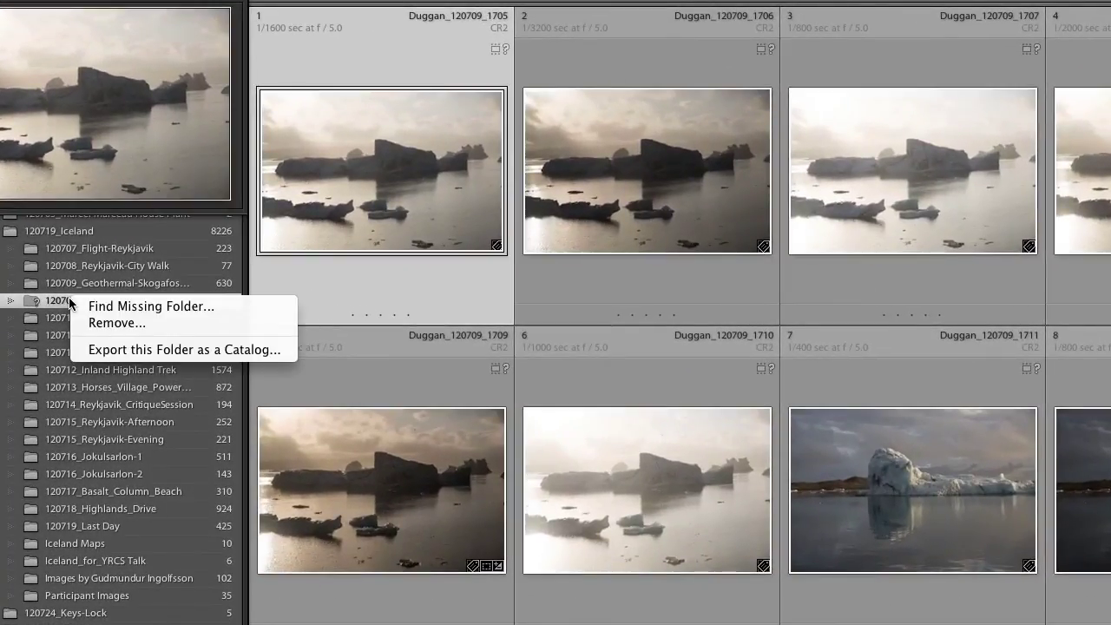
{"action": "left_click", "coordinate": [215, 305]}
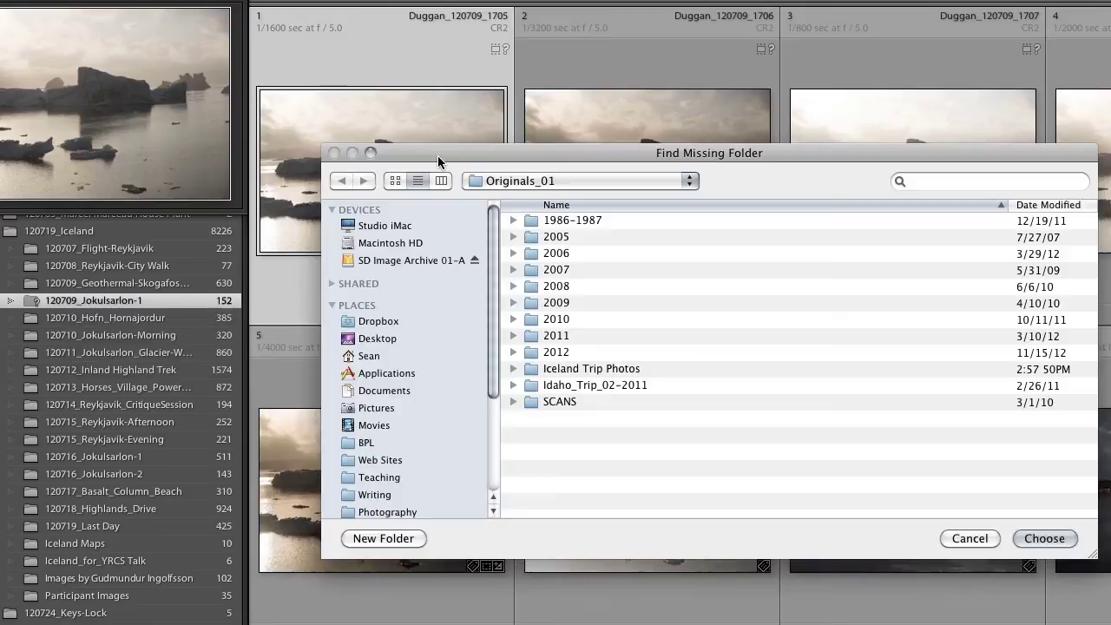
{"action": "left_click", "coordinate": [620, 174]}
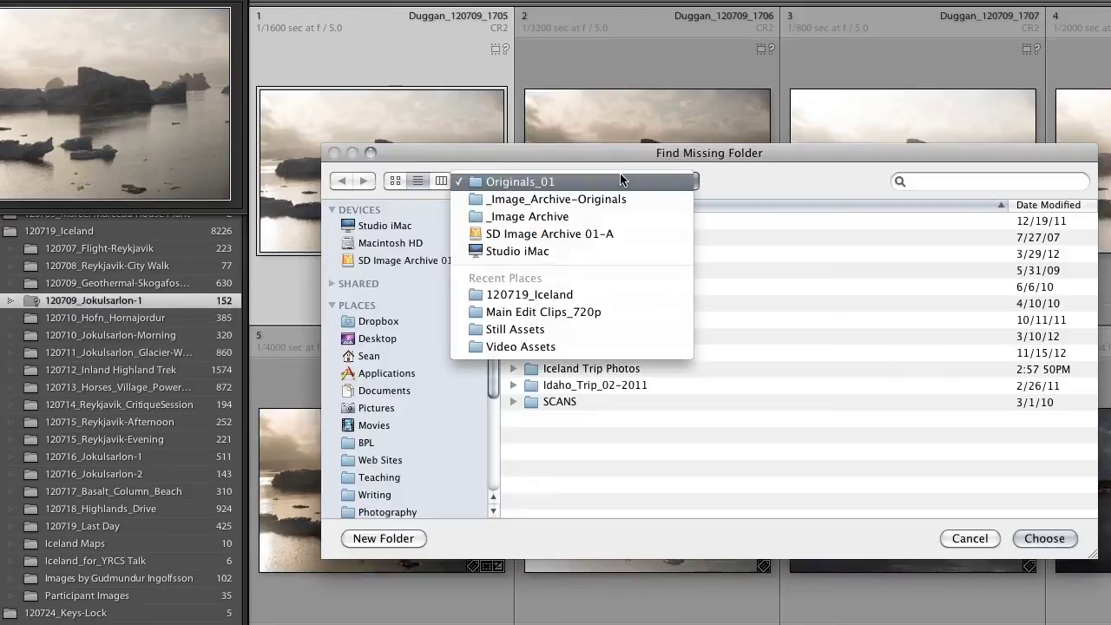
{"action": "left_click", "coordinate": [562, 296]}
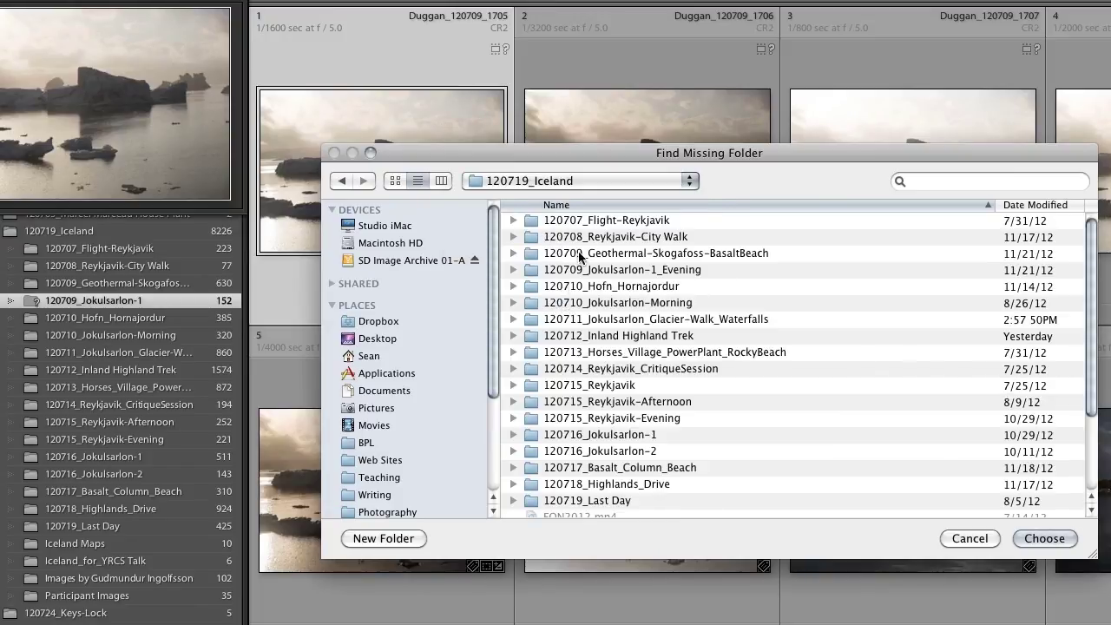
{"action": "left_click", "coordinate": [724, 271]}
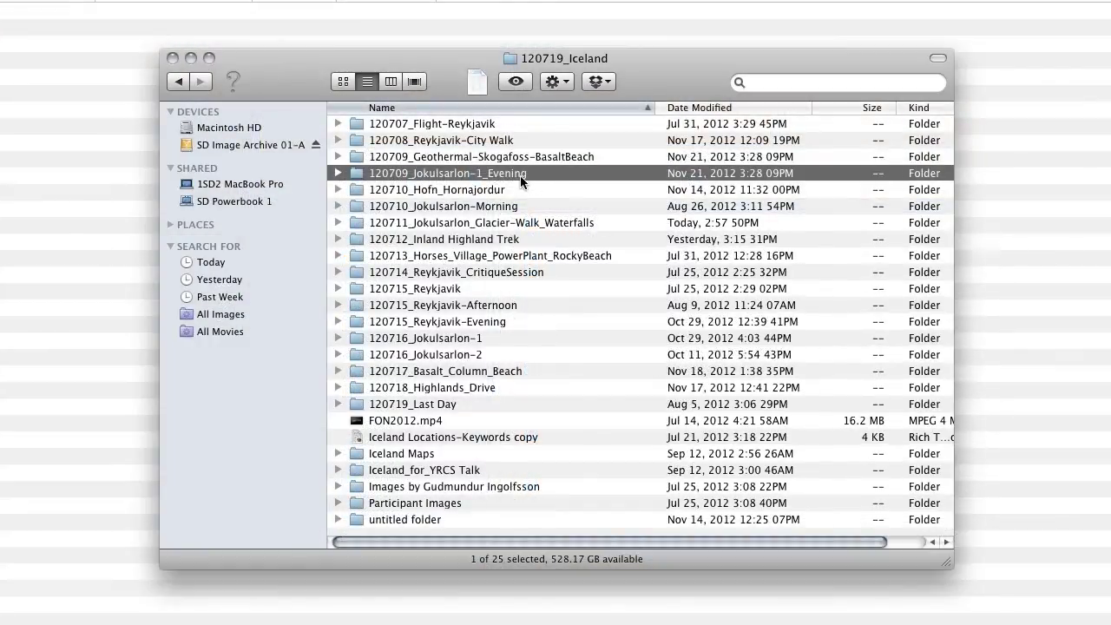
- Delete the '_Evening' suffix so the Finder folder reads 120709_Jokulsarlon-1
{"action": "left_click", "coordinate": [520, 174]}
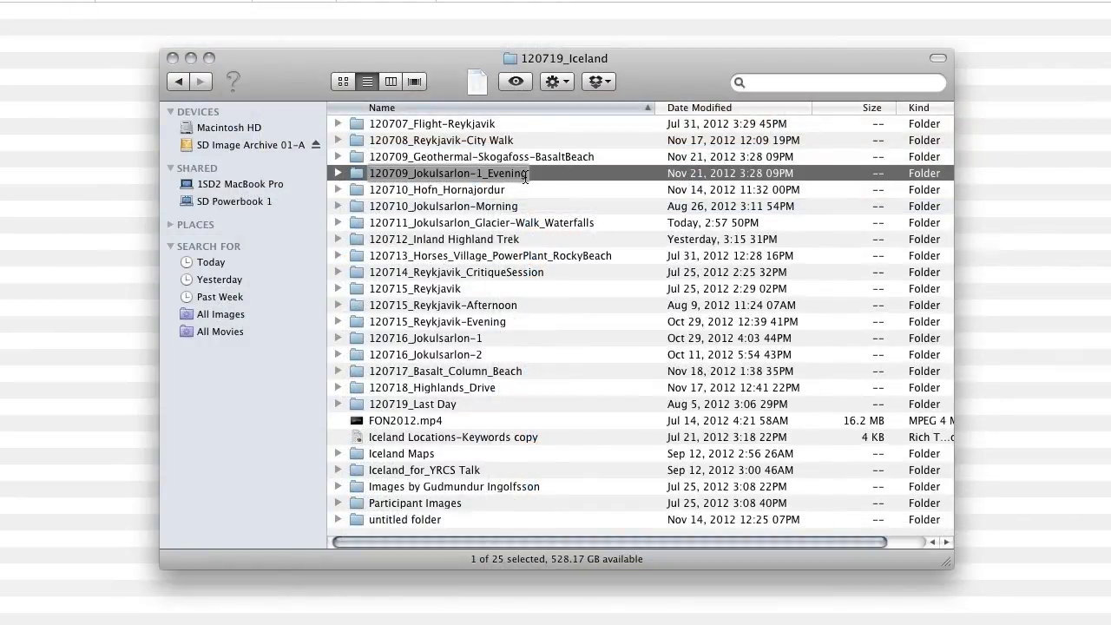
{"action": "key", "text": "BackSpace"}
{"action": "key", "text": "BackSpace"}
{"action": "key", "text": "BackSpace"}
{"action": "key", "text": "BackSpace"}
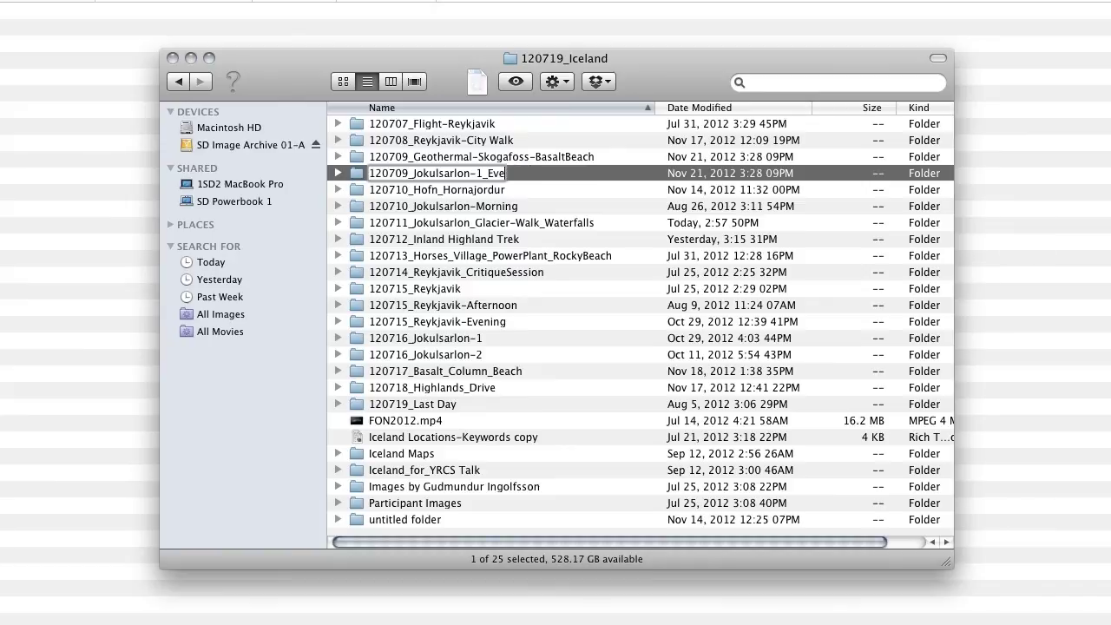
{"action": "key", "text": "BackSpace"}
{"action": "key", "text": "BackSpace"}
{"action": "left_click", "coordinate": [590, 190]}
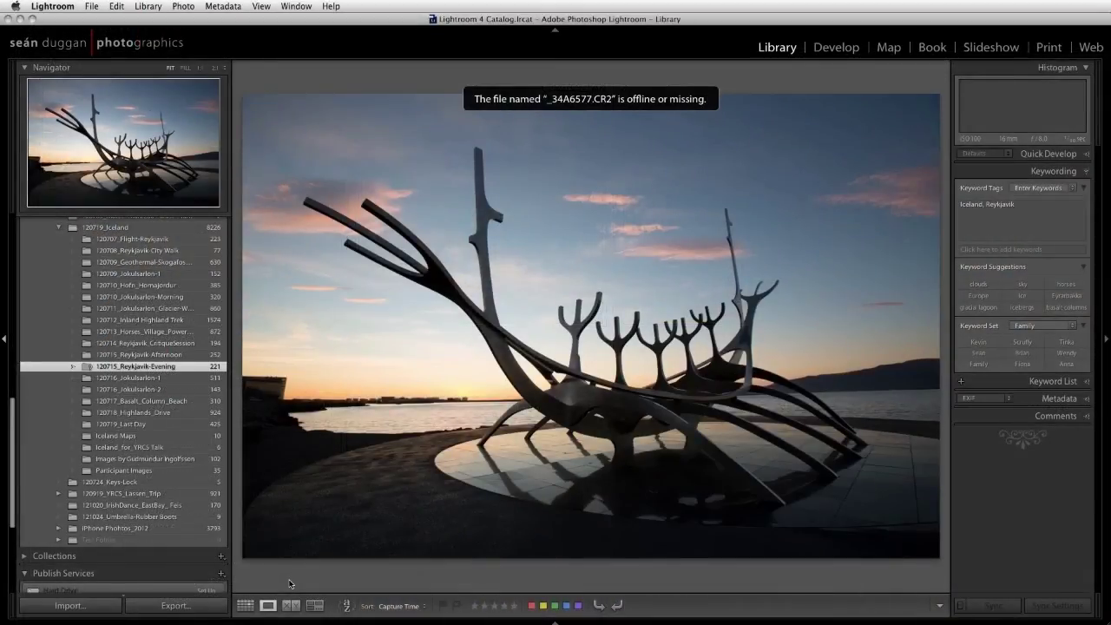
- Run Find Missing Folder on the 120715_Reykjavik-Evening folder
{"action": "right_click", "coordinate": [112, 368]}
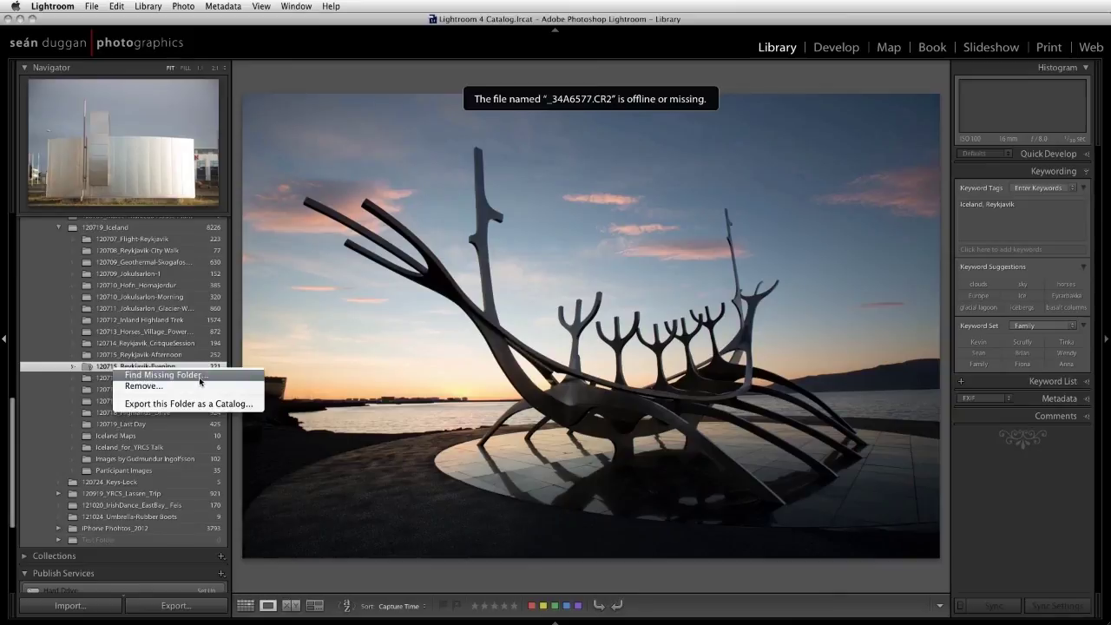
{"action": "left_click", "coordinate": [166, 375]}
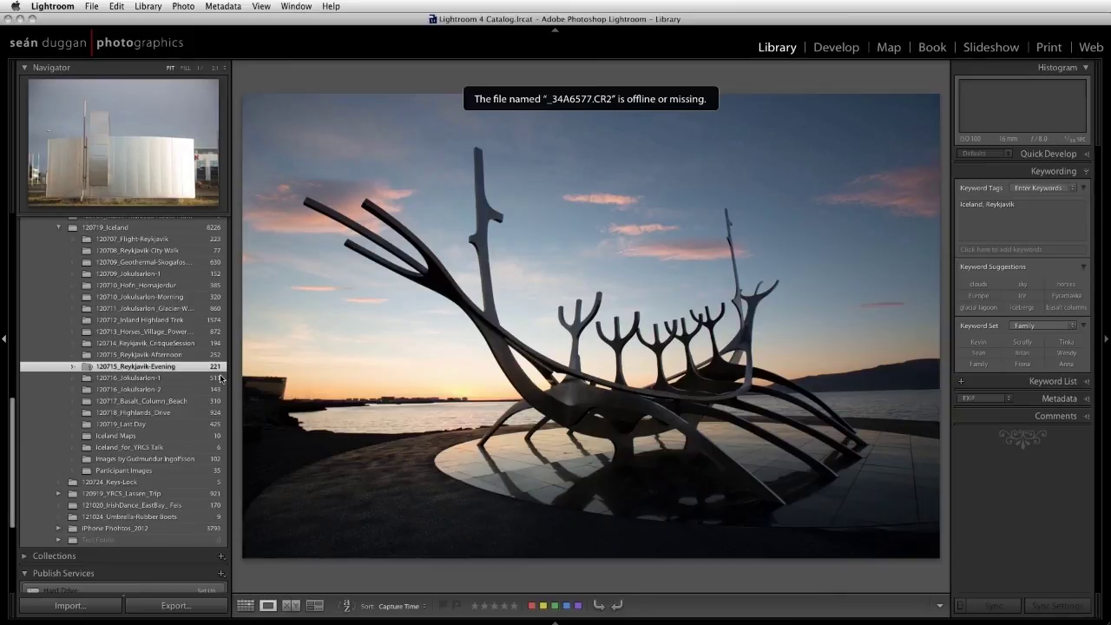
- Drag 120715_Reykjavik-Evening from the Travel Photos window into the 120719_Iceland window
{"action": "left_click_drag", "start_coordinate": [763, 154], "coordinate": [617, 152]}
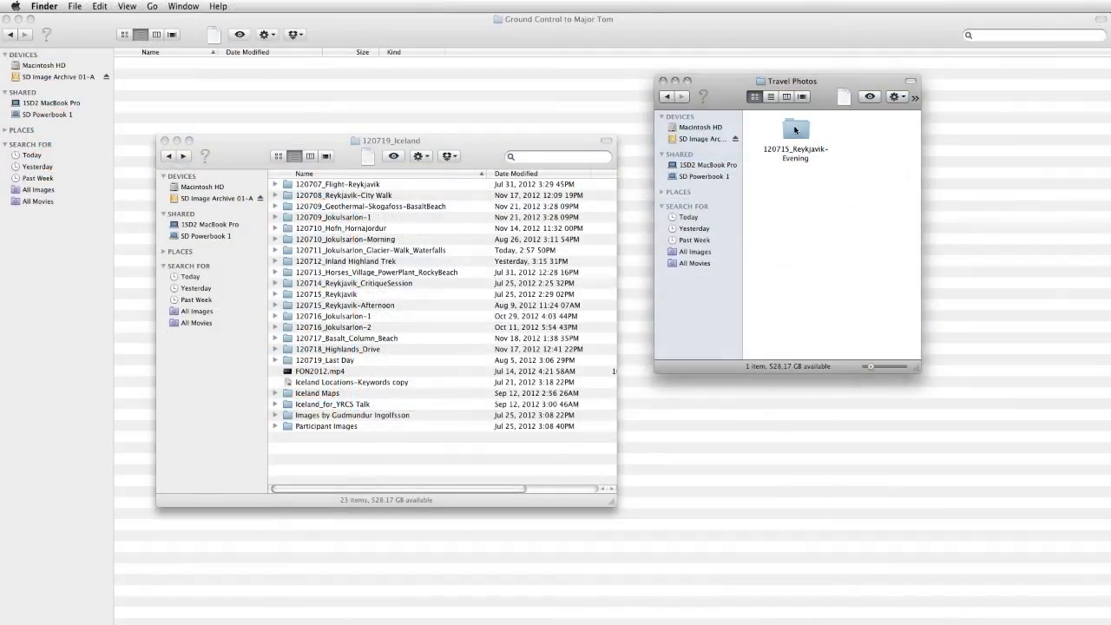
{"action": "left_click", "coordinate": [794, 128]}
{"action": "left_click_drag", "start_coordinate": [807, 130], "coordinate": [438, 448]}
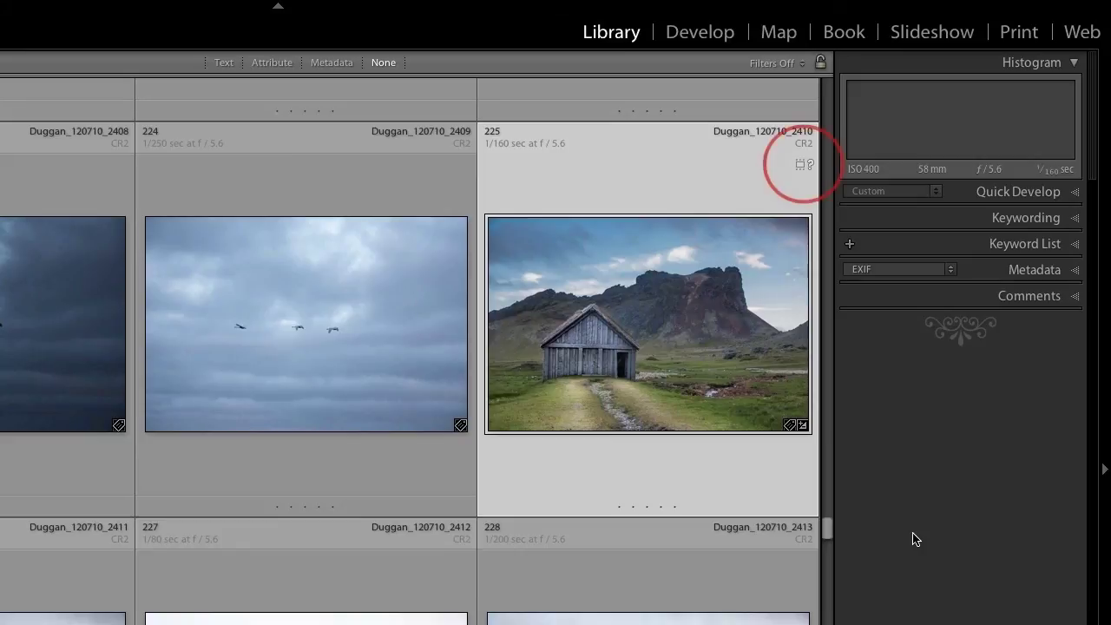
- Locate photo 2410's original by sorting by name and selecting Traditional_House.CR2
{"action": "left_click", "coordinate": [797, 168]}
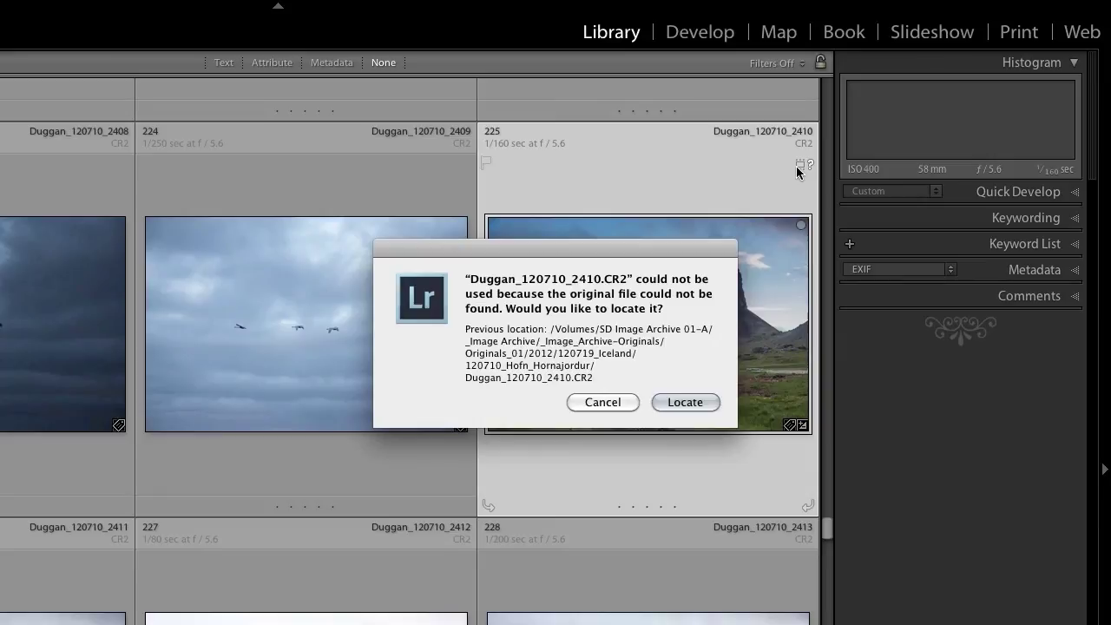
{"action": "left_click", "coordinate": [686, 402]}
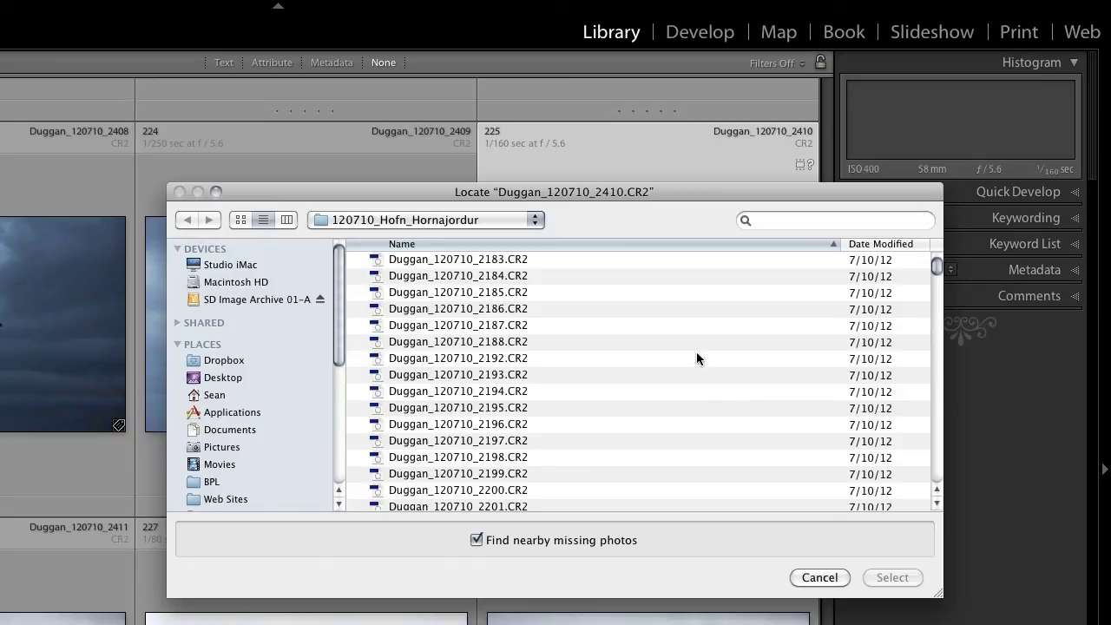
{"action": "left_click", "coordinate": [649, 245]}
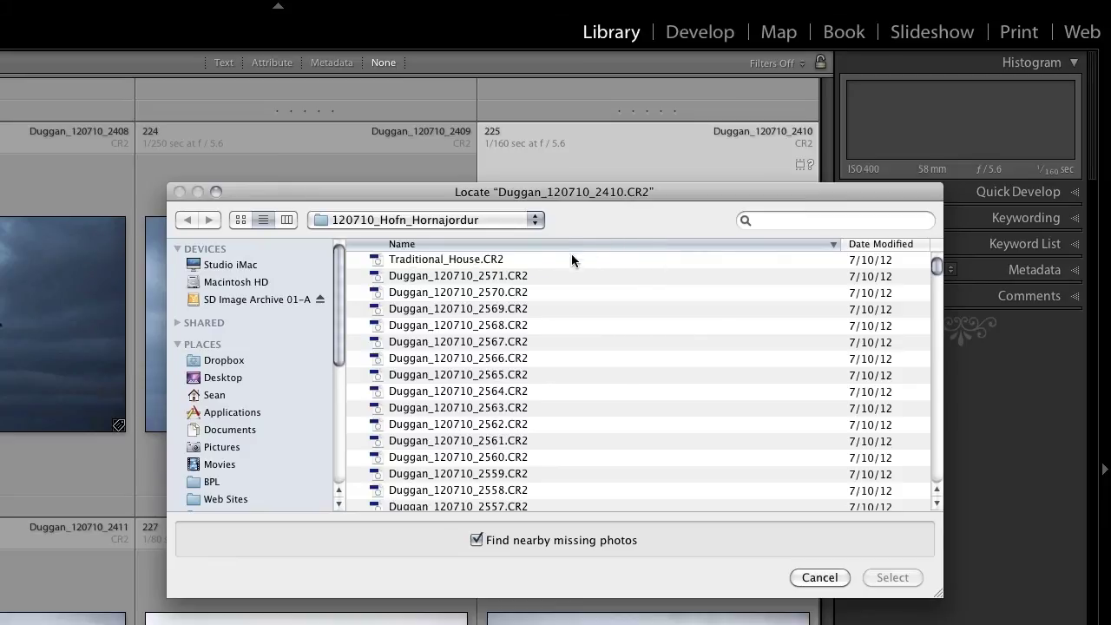
{"action": "left_click", "coordinate": [523, 259]}
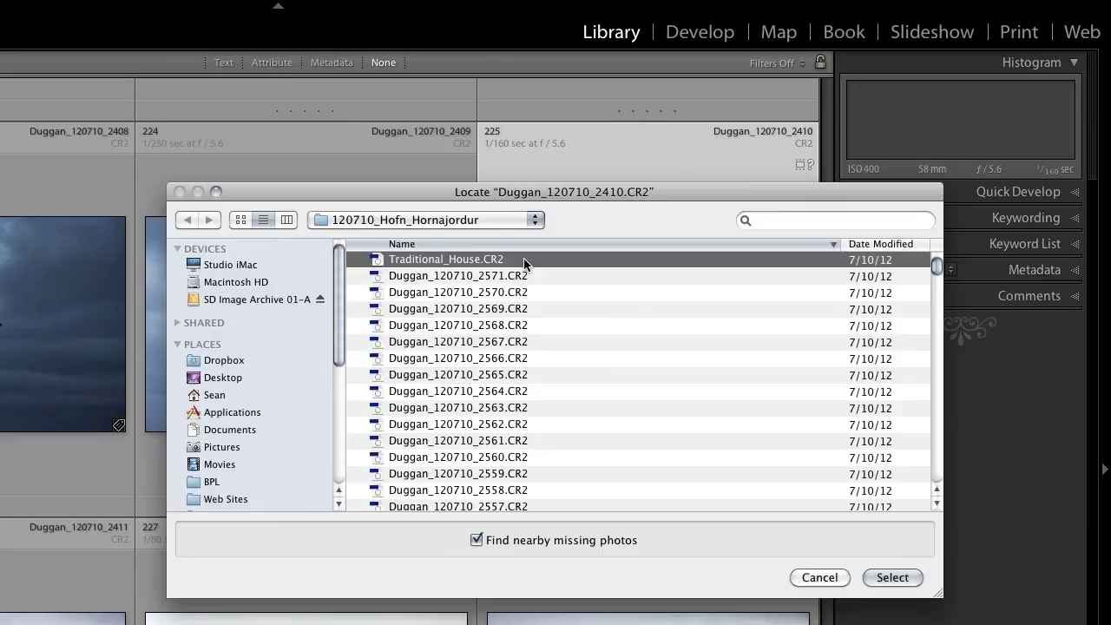
{"action": "left_click", "coordinate": [900, 575]}
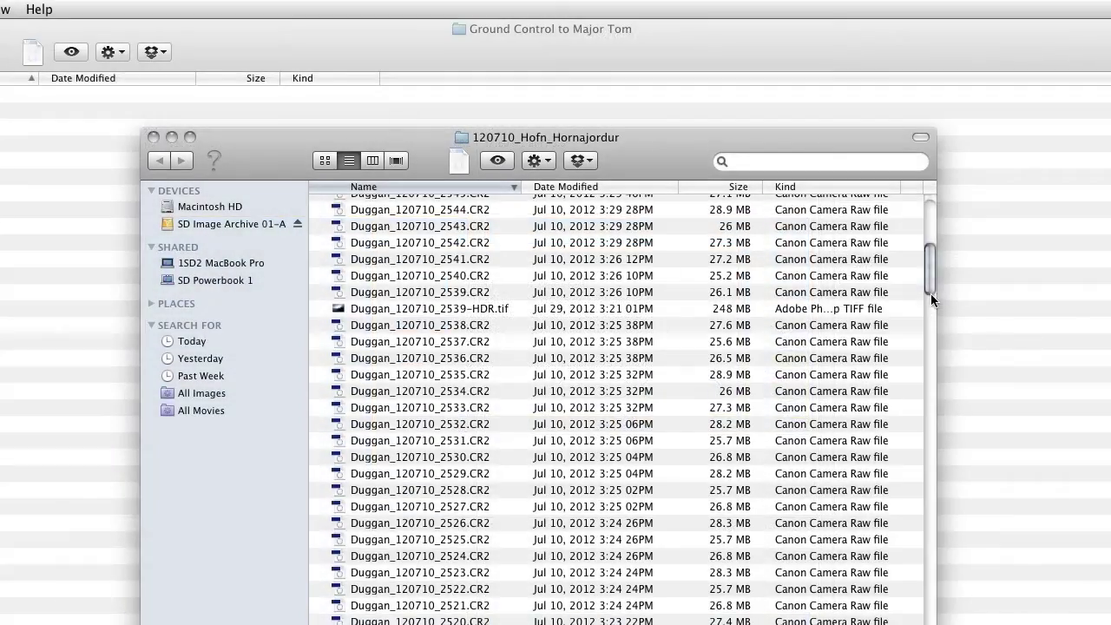
- In 120710_Hofn_Hornajordur, select Traditional_House.CR2 and rename it back to Duggan_120710_2410.CR2
{"action": "left_click_drag", "start_coordinate": [931, 294], "coordinate": [921, 223]}
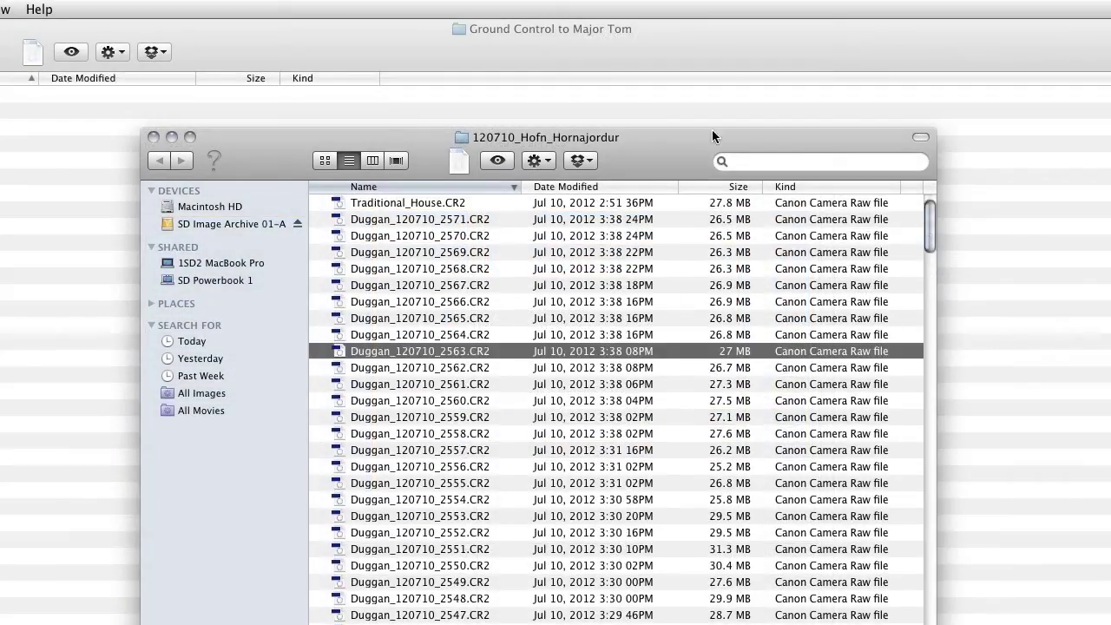
{"action": "left_click", "coordinate": [376, 203]}
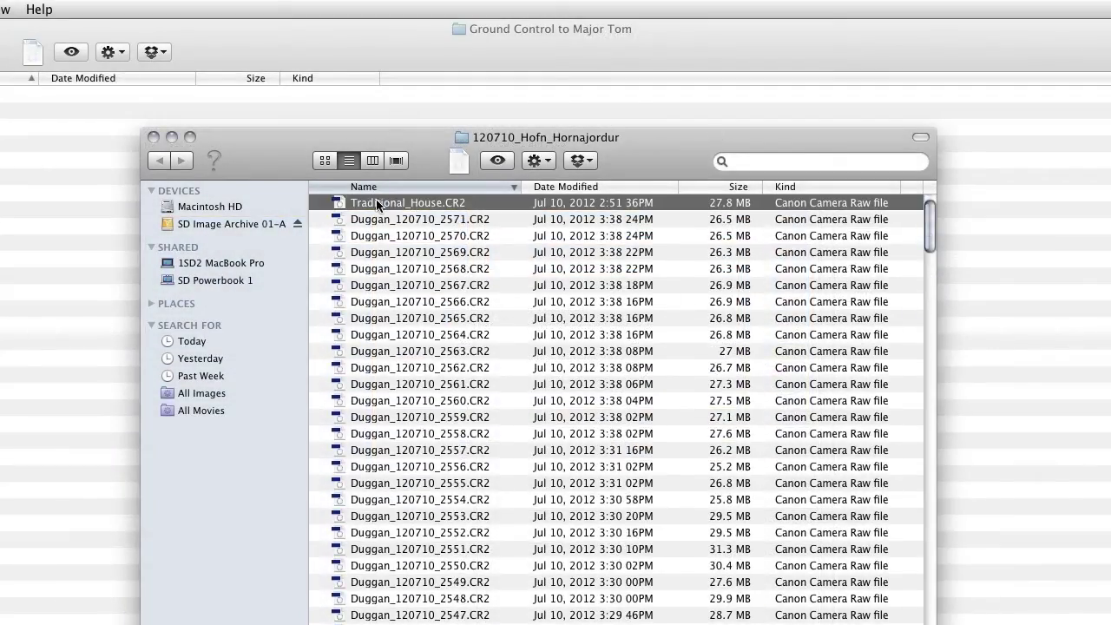
{"action": "left_click", "coordinate": [491, 239]}
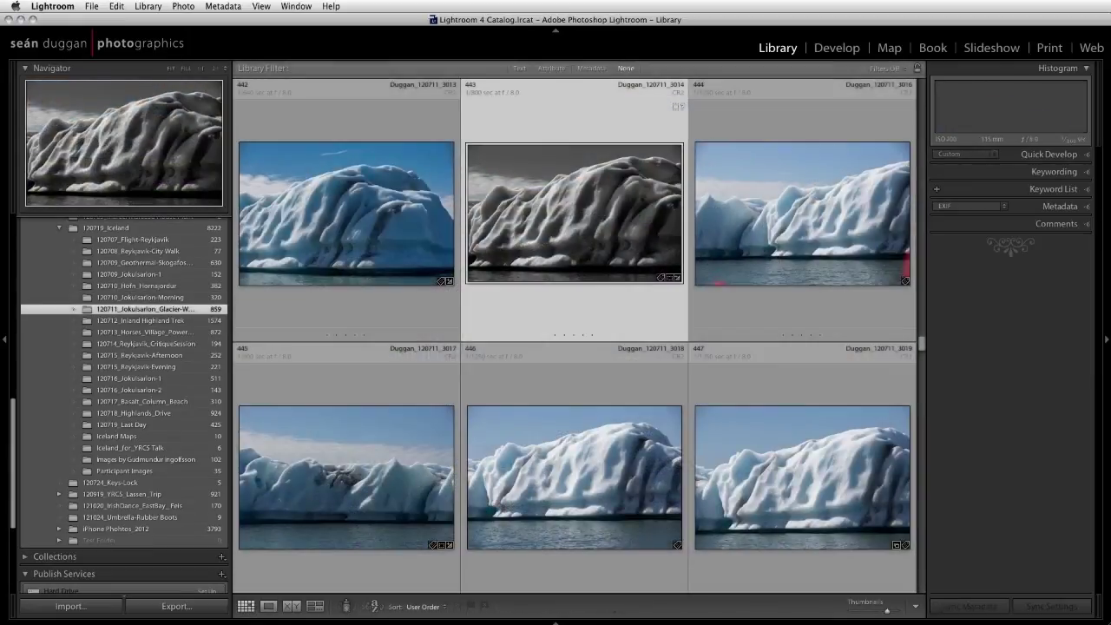
- Locate photo 3014's original via Originals_01 > Favorite Iceland Photos, selecting Duggan_120711_3014.CR2
{"action": "left_click", "coordinate": [678, 106]}
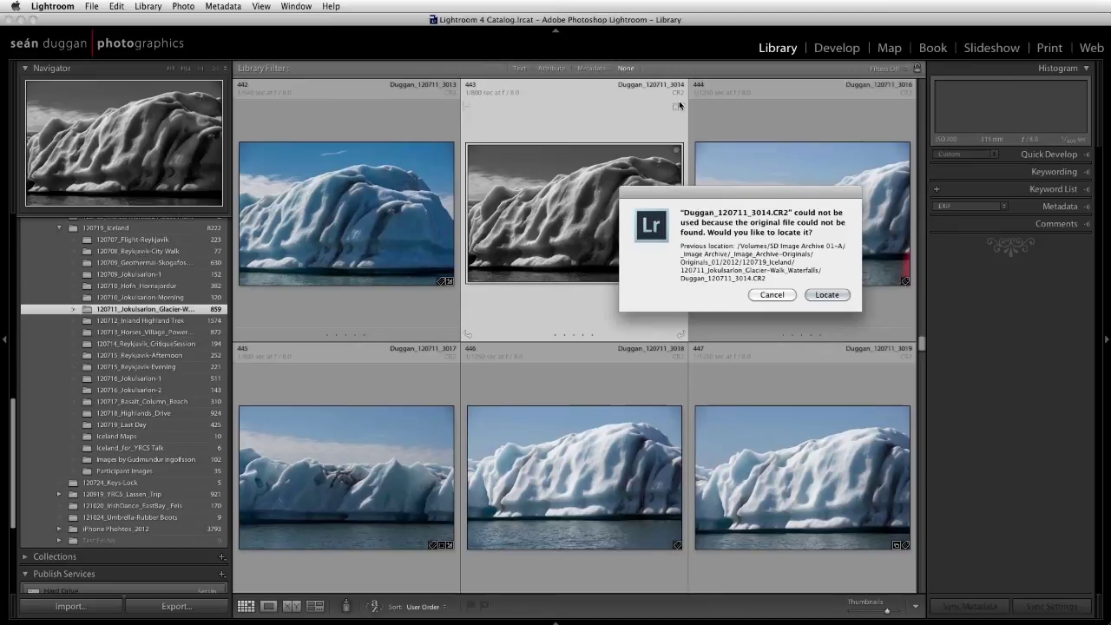
{"action": "left_click", "coordinate": [827, 295]}
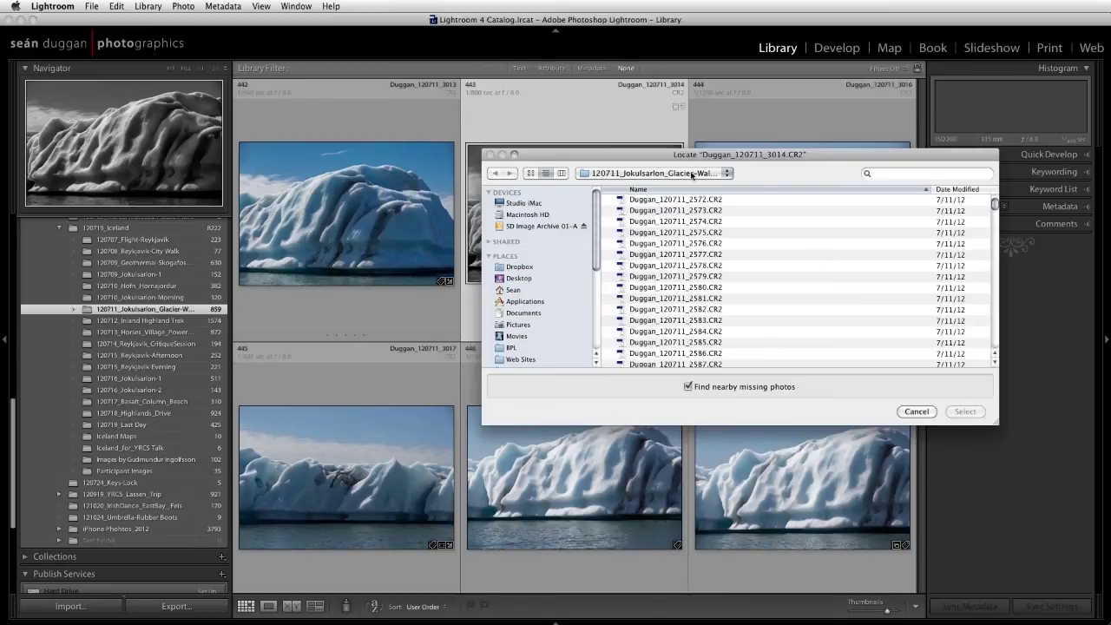
{"action": "left_click", "coordinate": [695, 176]}
{"action": "left_click", "coordinate": [675, 209]}
{"action": "double_click", "coordinate": [674, 297]}
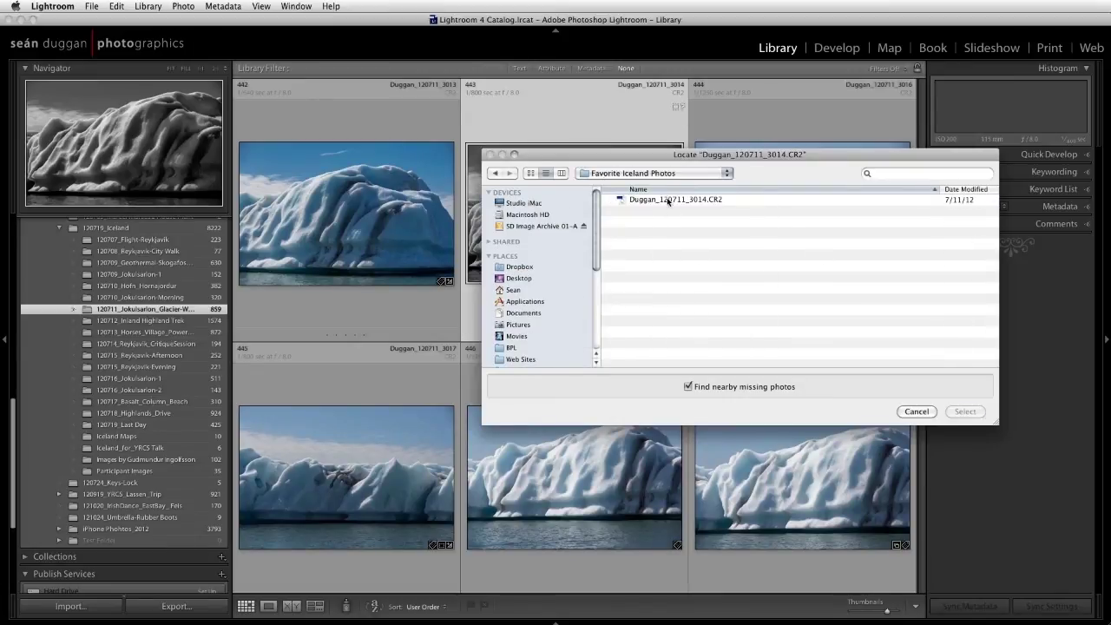
{"action": "left_click", "coordinate": [668, 201]}
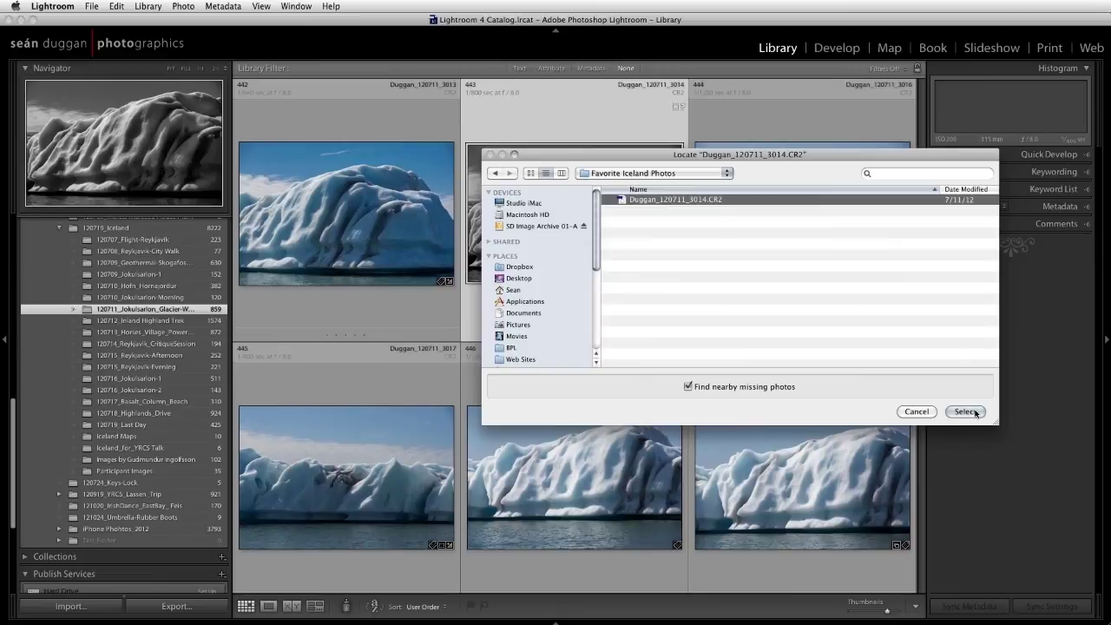
{"action": "left_click", "coordinate": [976, 413]}
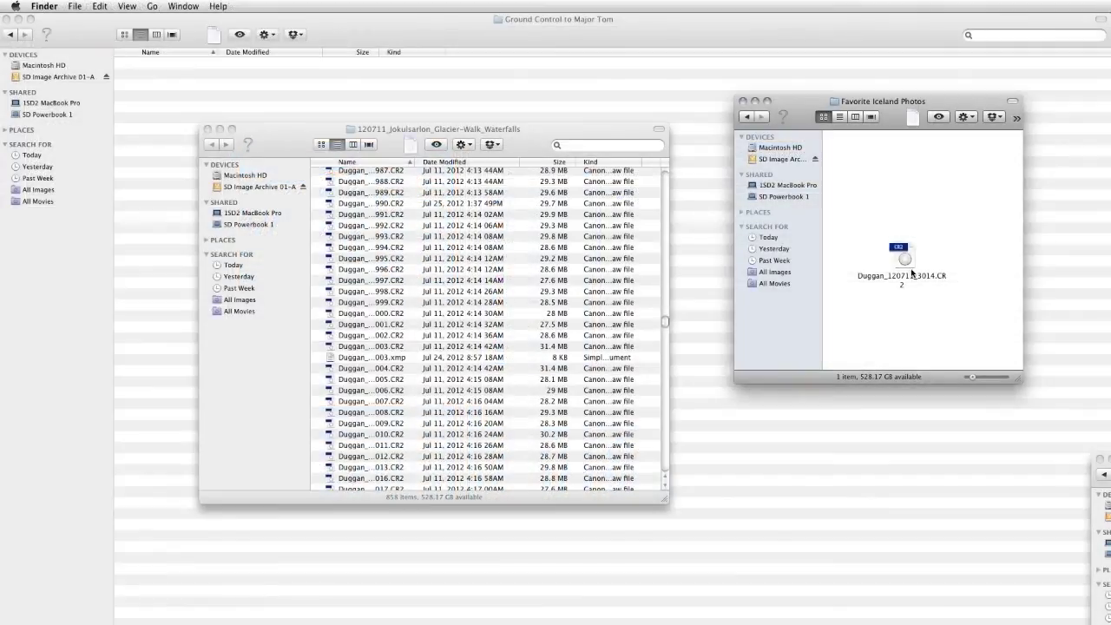
- Move the raw file numbered 3014 (.CR2) from Favorite Iceland Photos into 120711_Jokulsarlon_Glacier-Walk_Waterfalls
{"action": "left_click", "coordinate": [906, 264]}
{"action": "left_click_drag", "start_coordinate": [906, 265], "coordinate": [501, 361]}
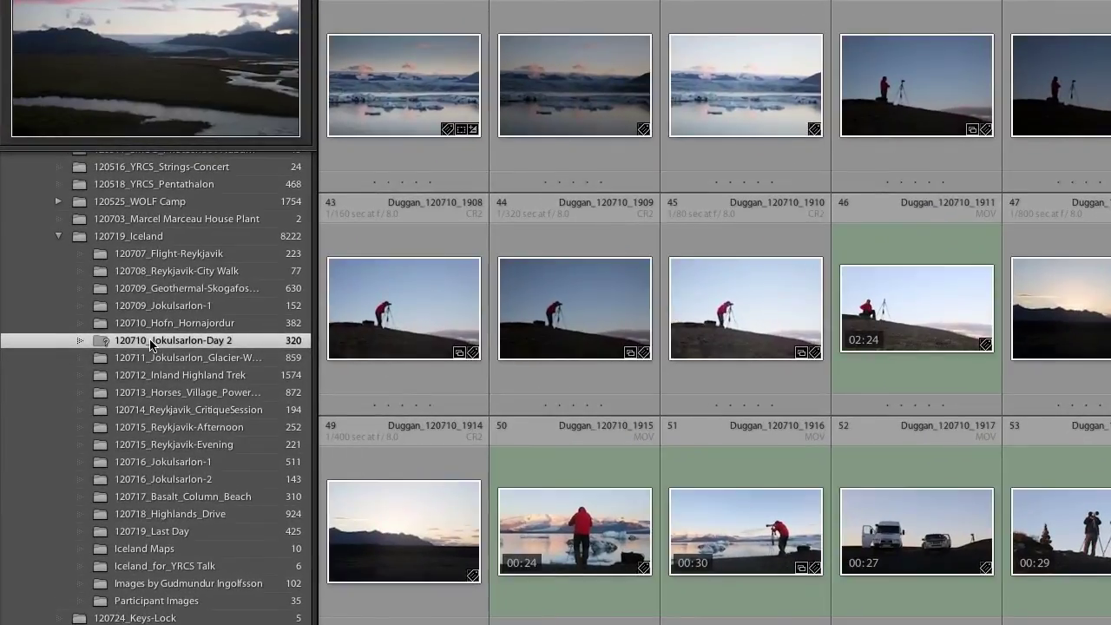
- Relink the missing 120710_Jokulsarlon-Day 2 folder to 120710_Jokulsarlon-Morning, found by searching 'Jokulsarlon'
{"action": "right_click", "coordinate": [150, 344]}
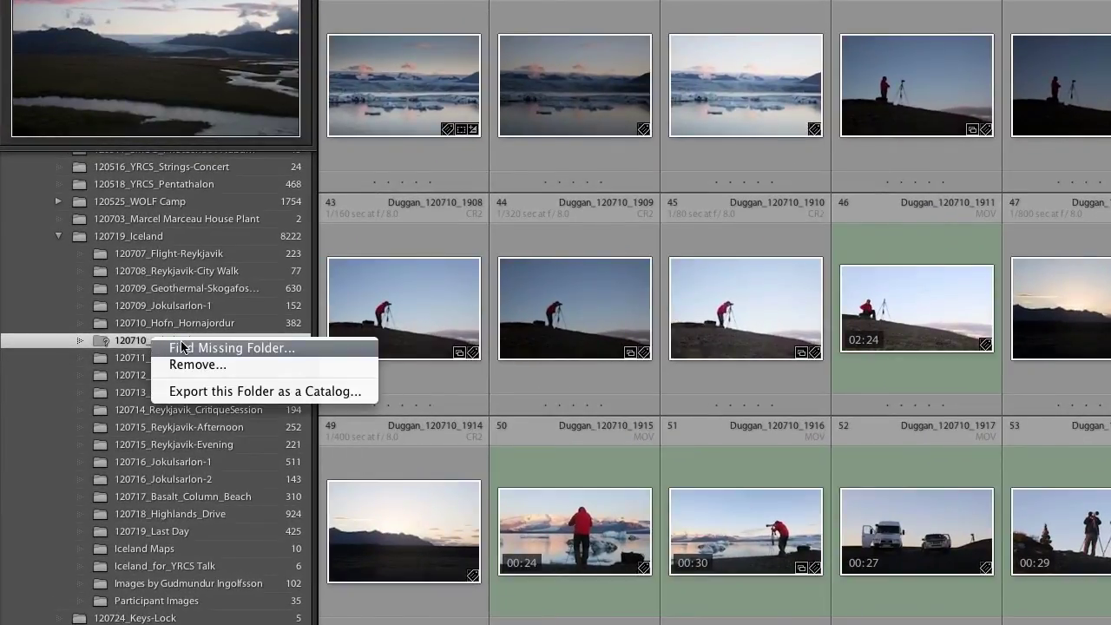
{"action": "left_click", "coordinate": [182, 347]}
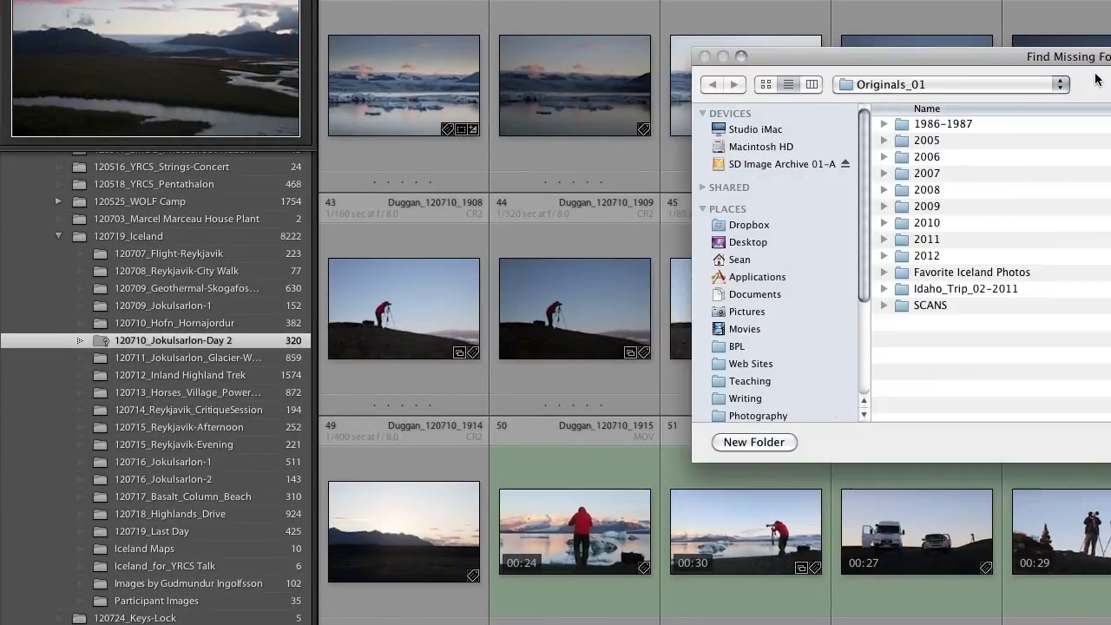
{"action": "left_click_drag", "start_coordinate": [1098, 76], "coordinate": [722, 149]}
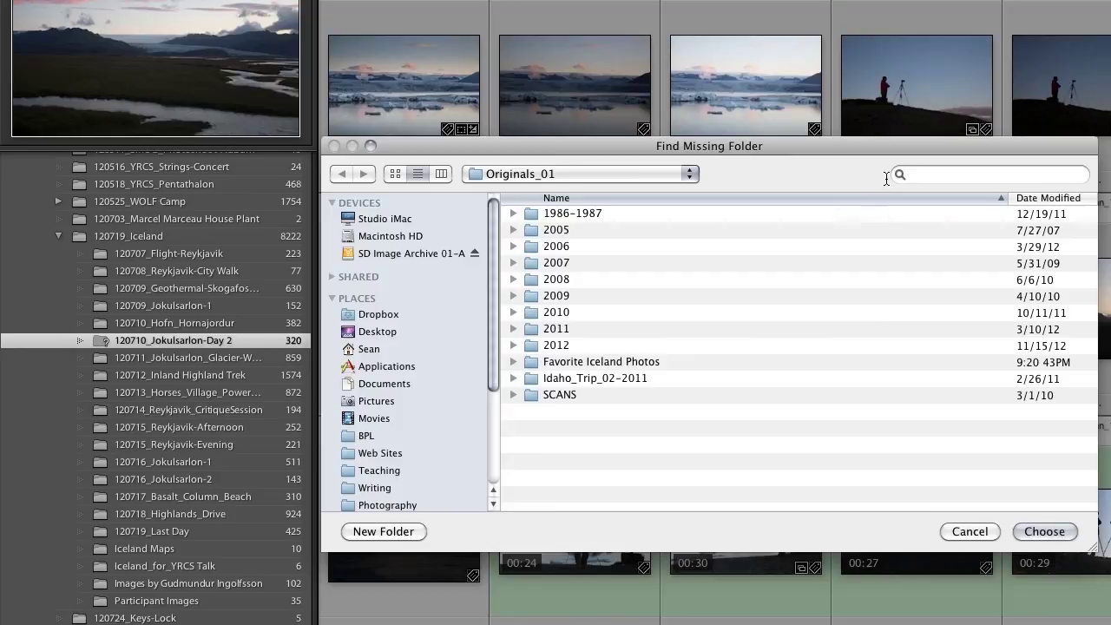
{"action": "left_click", "coordinate": [920, 173]}
{"action": "type", "text": "Jokulsarlon"}
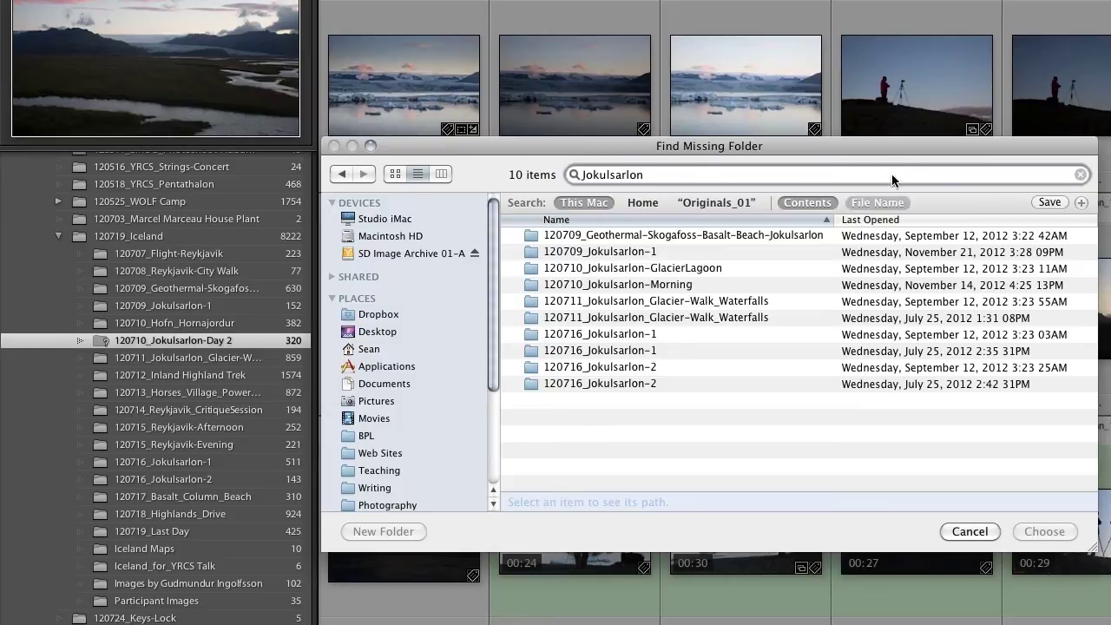
{"action": "left_click", "coordinate": [713, 286]}
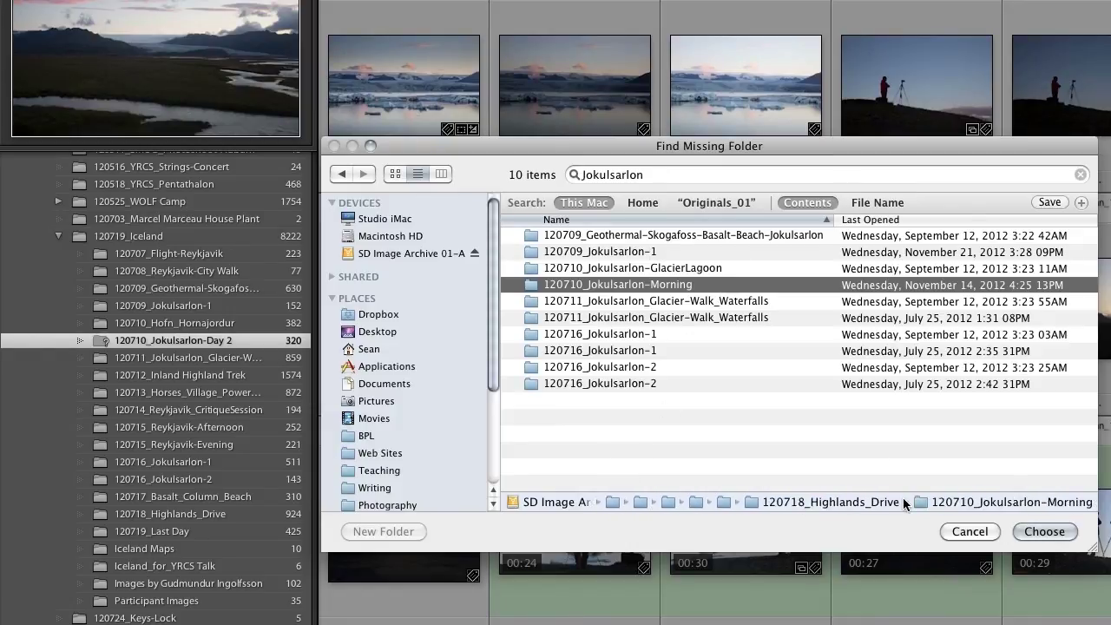
{"action": "left_click", "coordinate": [1044, 531]}
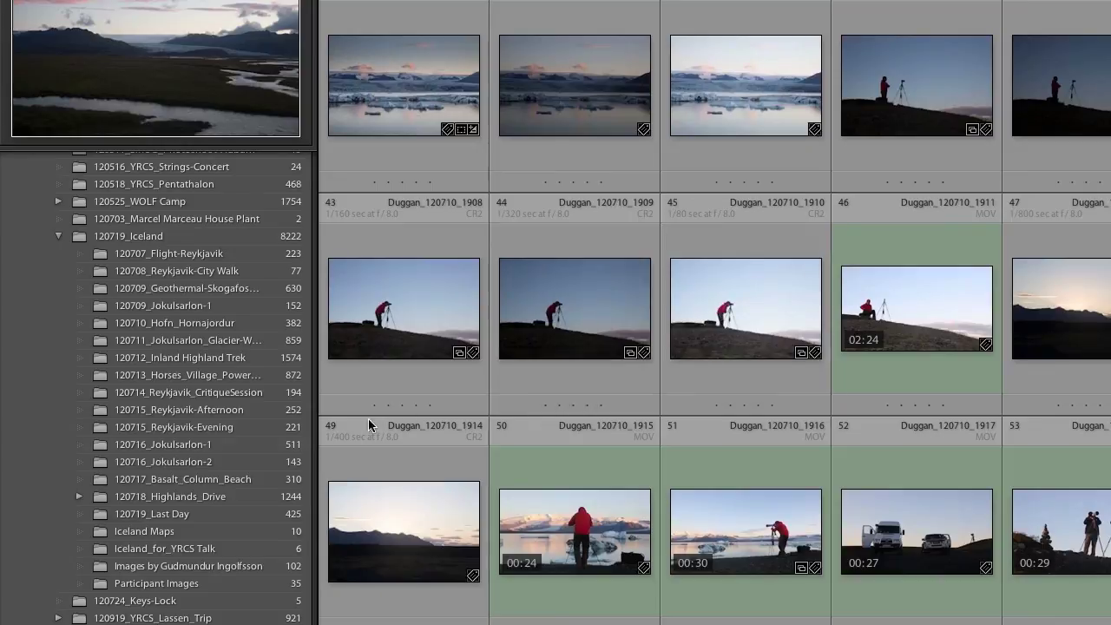
- Move 120710_Jokulsarlon-Morning out of 120718_Highlands_Drive into 120719_Iceland, moving its files on disk too
{"action": "left_click", "coordinate": [79, 497]}
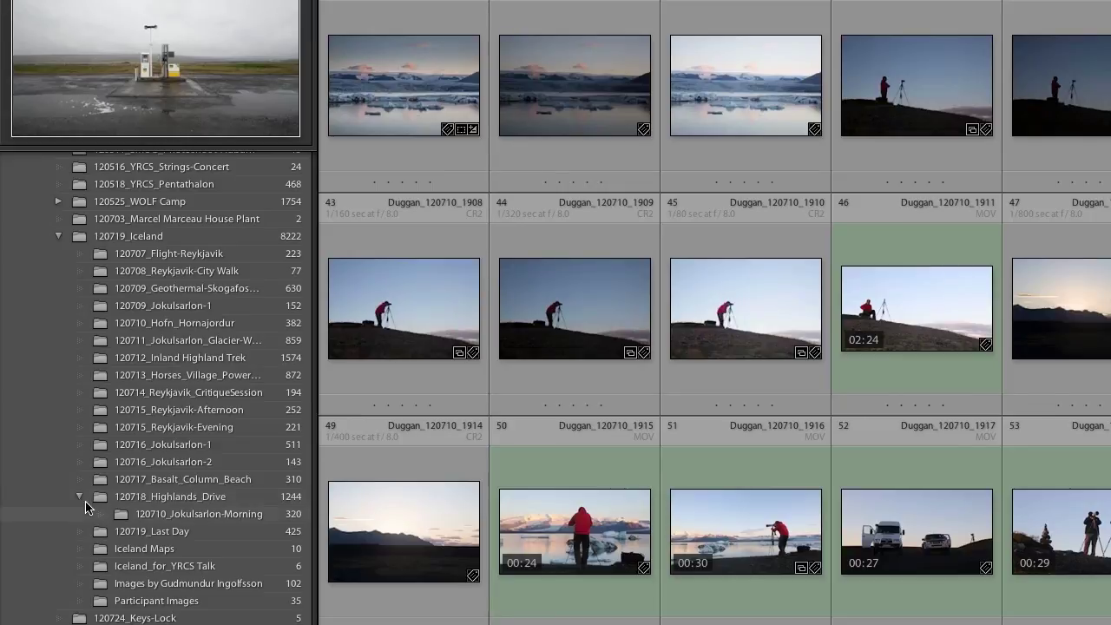
{"action": "left_click", "coordinate": [119, 517]}
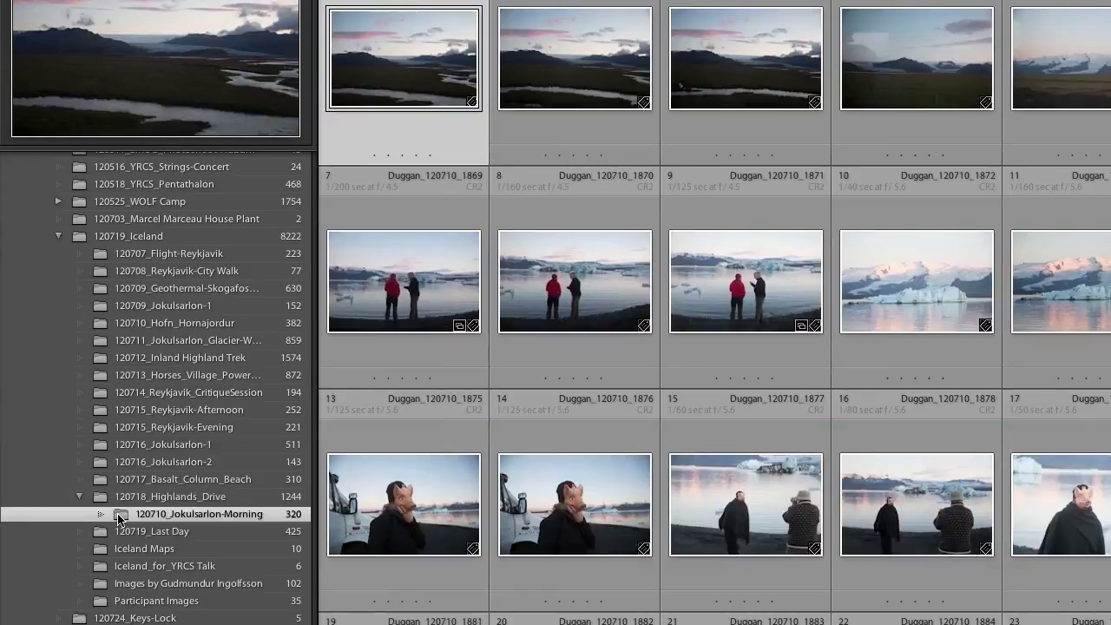
{"action": "left_click_drag", "start_coordinate": [119, 518], "coordinate": [80, 237]}
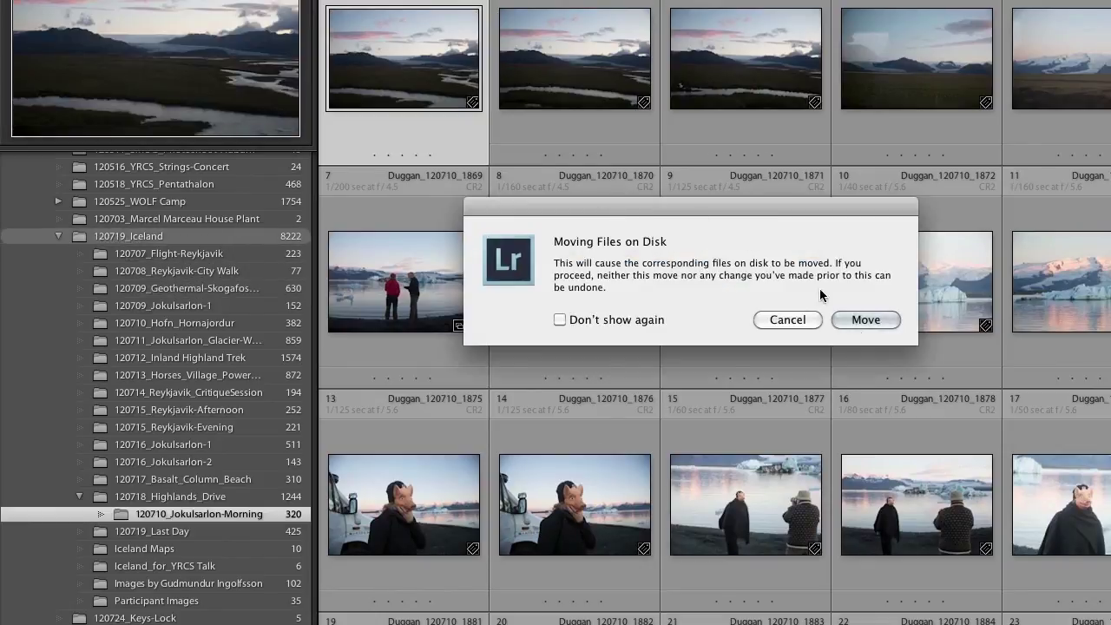
{"action": "left_click", "coordinate": [865, 321]}
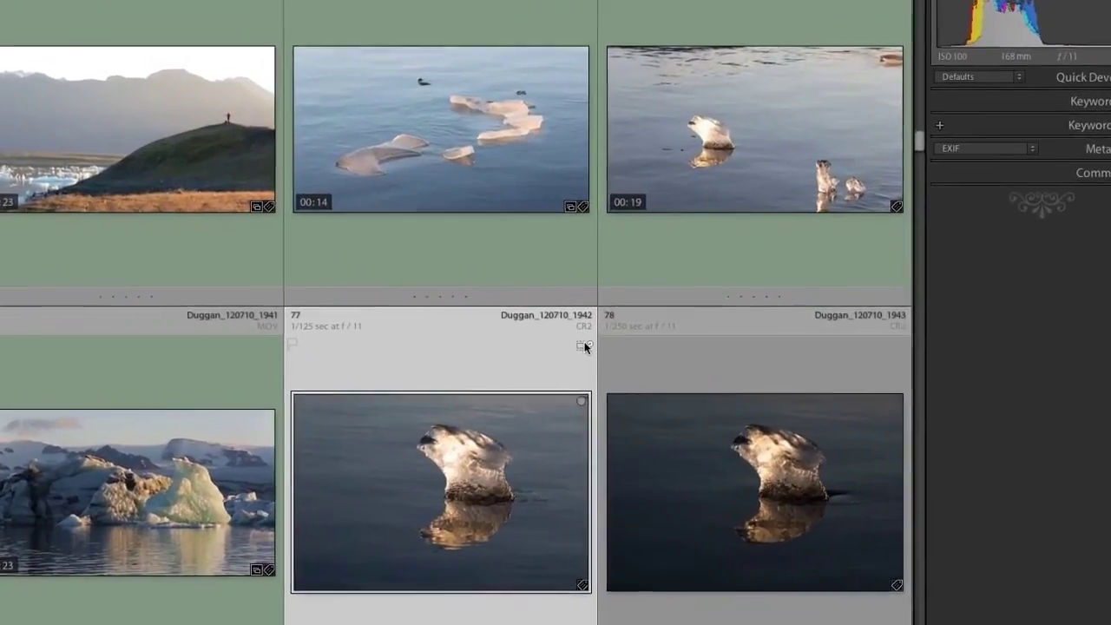
- Search for the missing Duggan_120710_1942.CR2 by pasting its name and limiting the search to File Name
{"action": "left_click", "coordinate": [663, 349]}
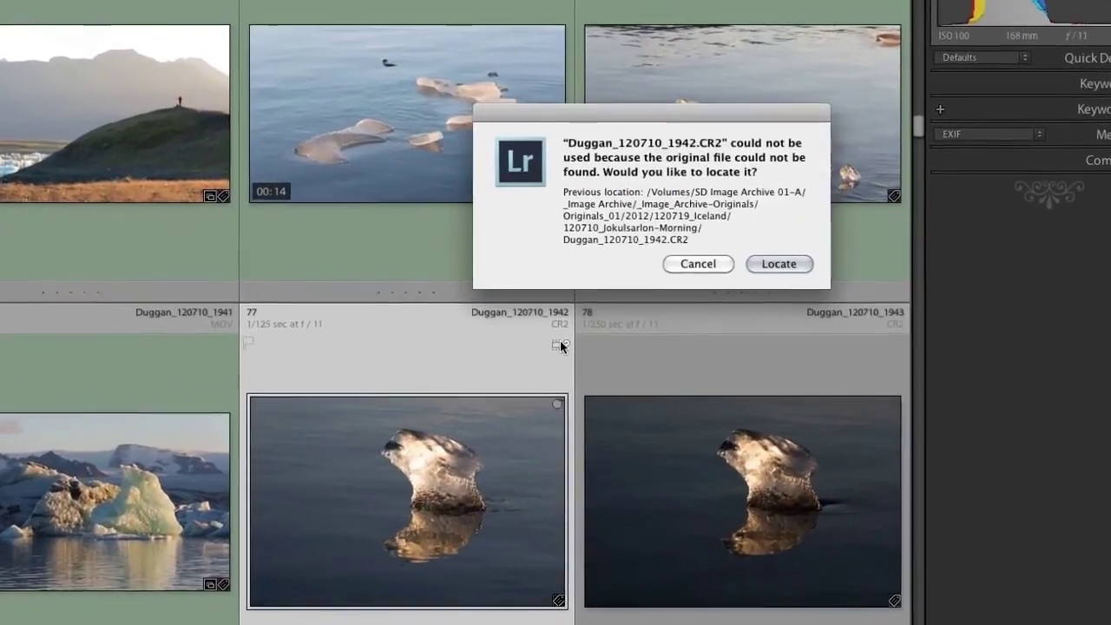
{"action": "left_click", "coordinate": [772, 260]}
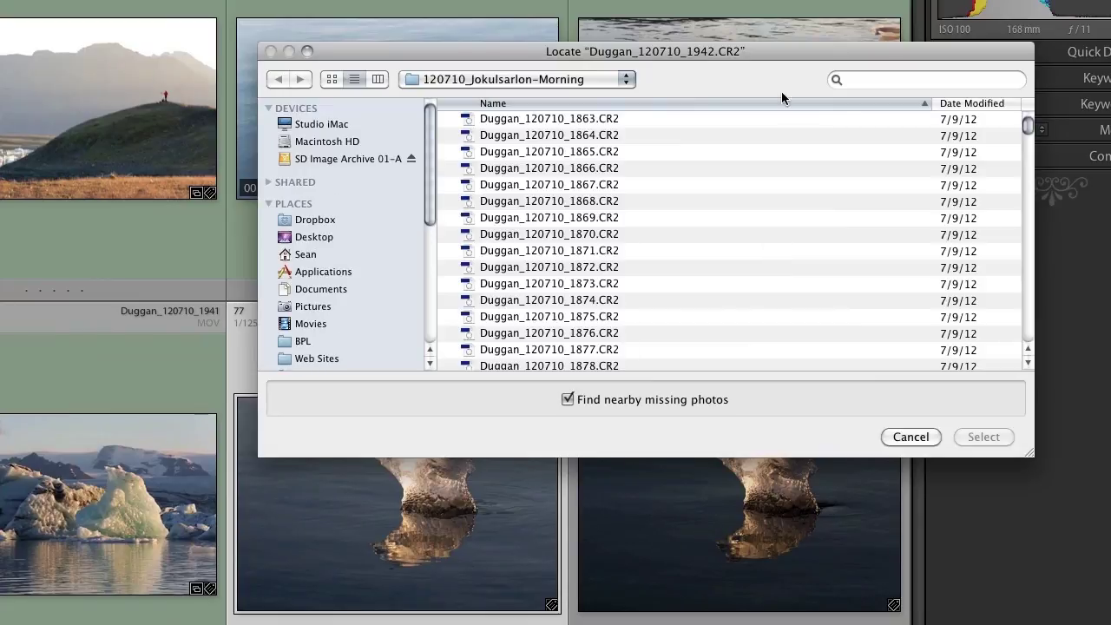
{"action": "left_click_drag", "start_coordinate": [772, 54], "coordinate": [602, 71]}
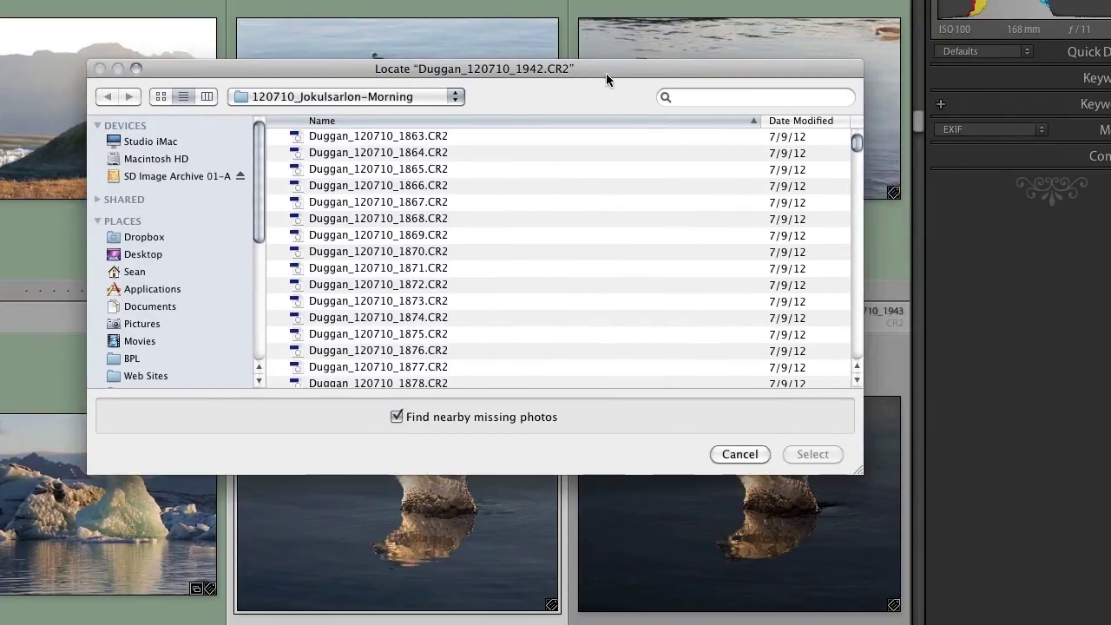
{"action": "left_click", "coordinate": [705, 102]}
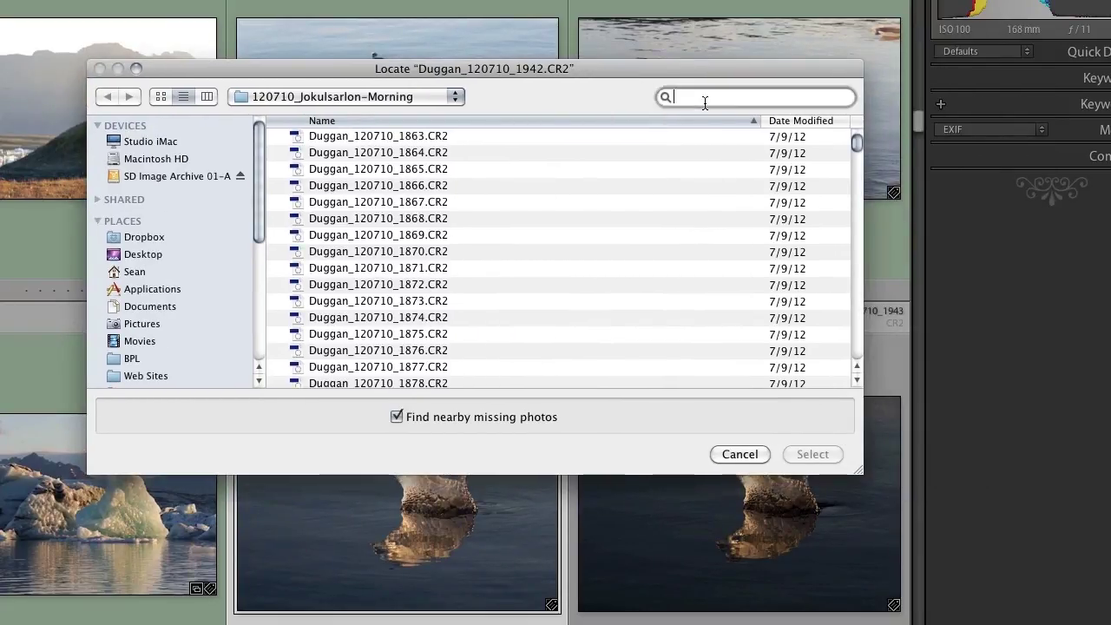
{"action": "type", "text": "Duggan_120710_1942"}
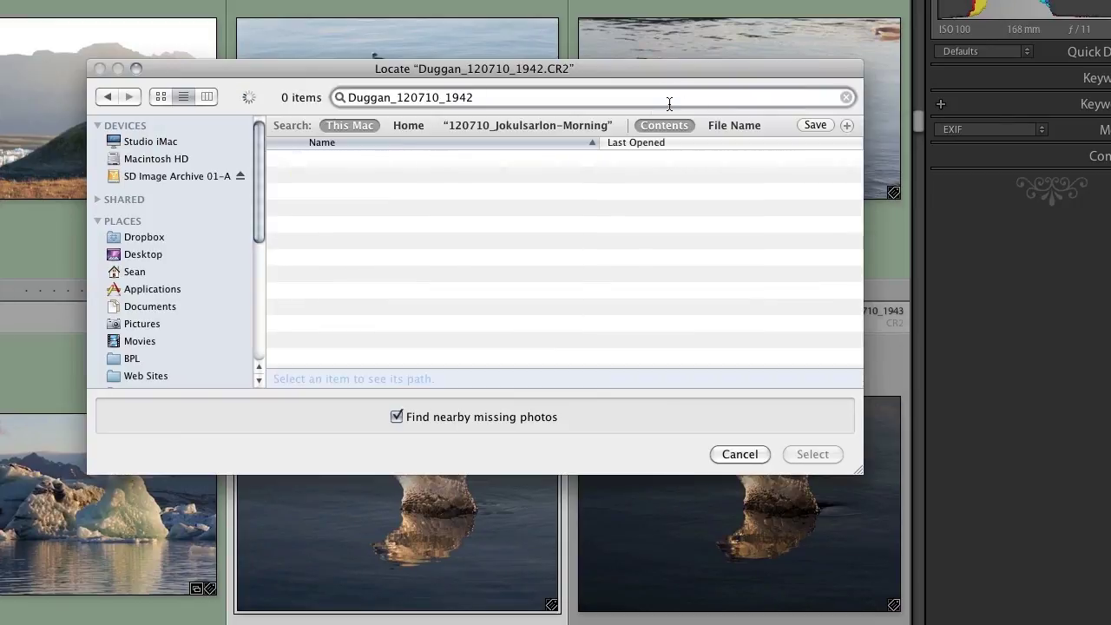
{"action": "left_click", "coordinate": [733, 125]}
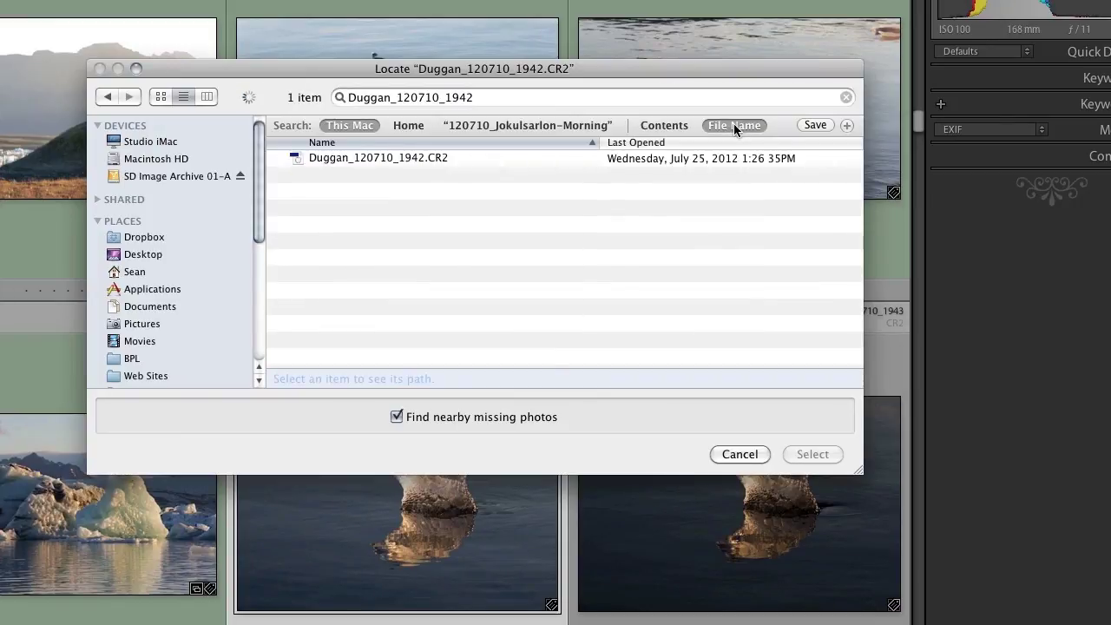
- Rename Duggan_120709_1715.CR2 to 'Some Random Name' and move it into 120715_Reykjavik-Evening
{"action": "left_click", "coordinate": [438, 157]}
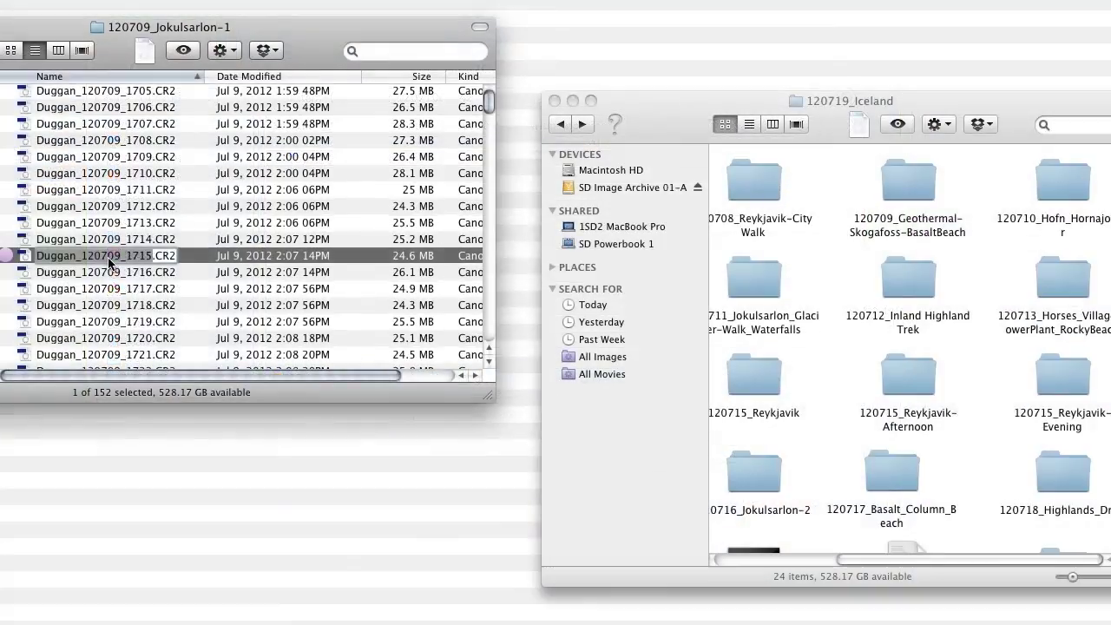
{"action": "type", "text": "Some Random Na"}
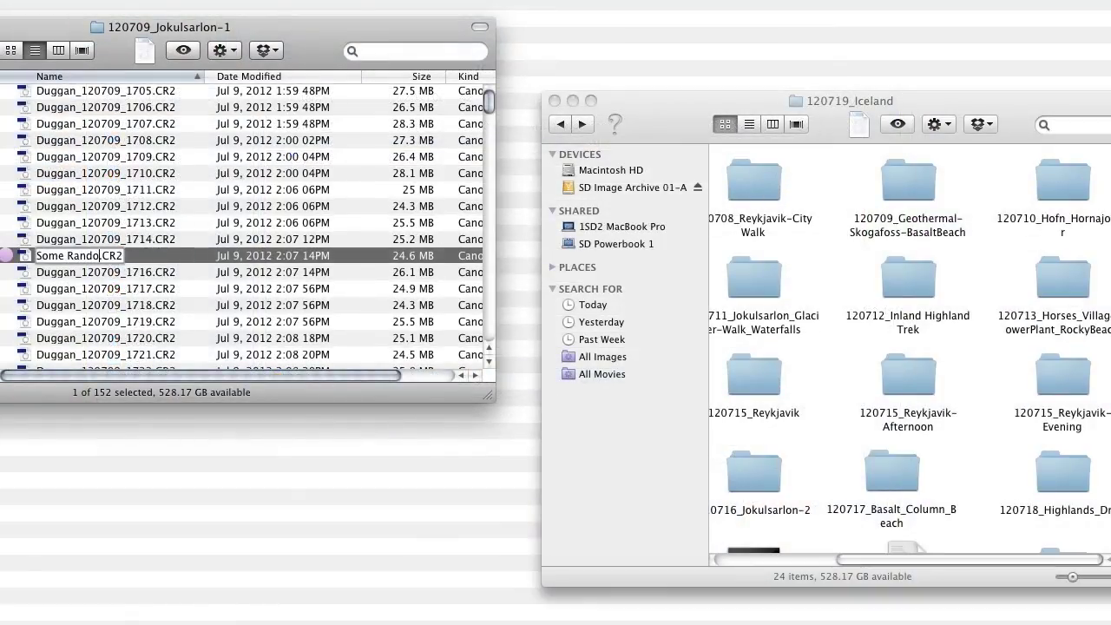
{"action": "type", "text": "me"}
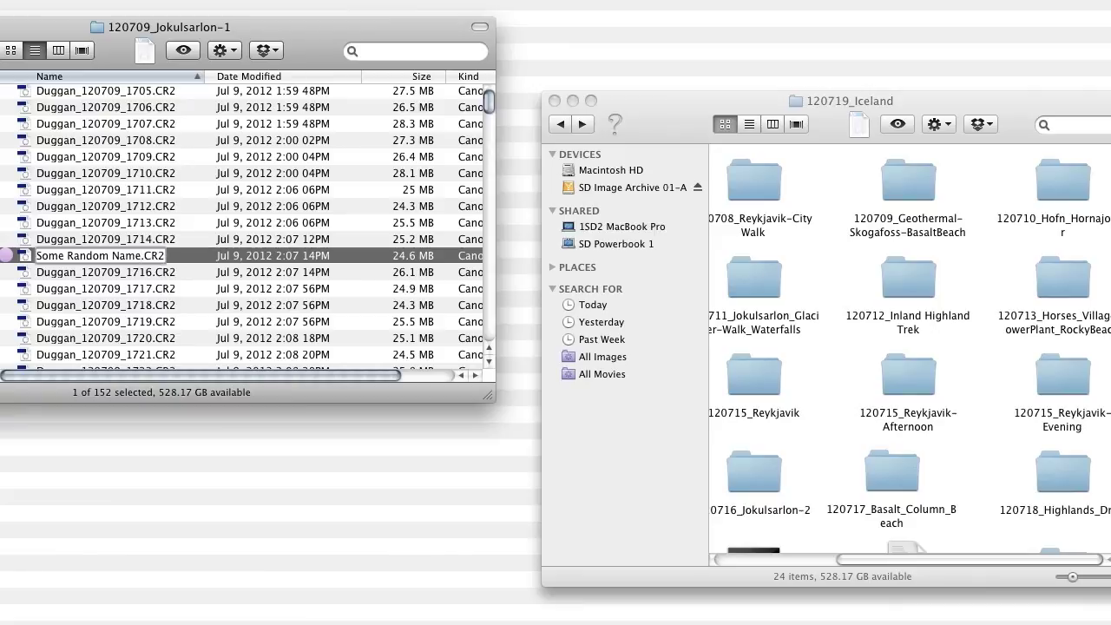
{"action": "key", "text": "Return"}
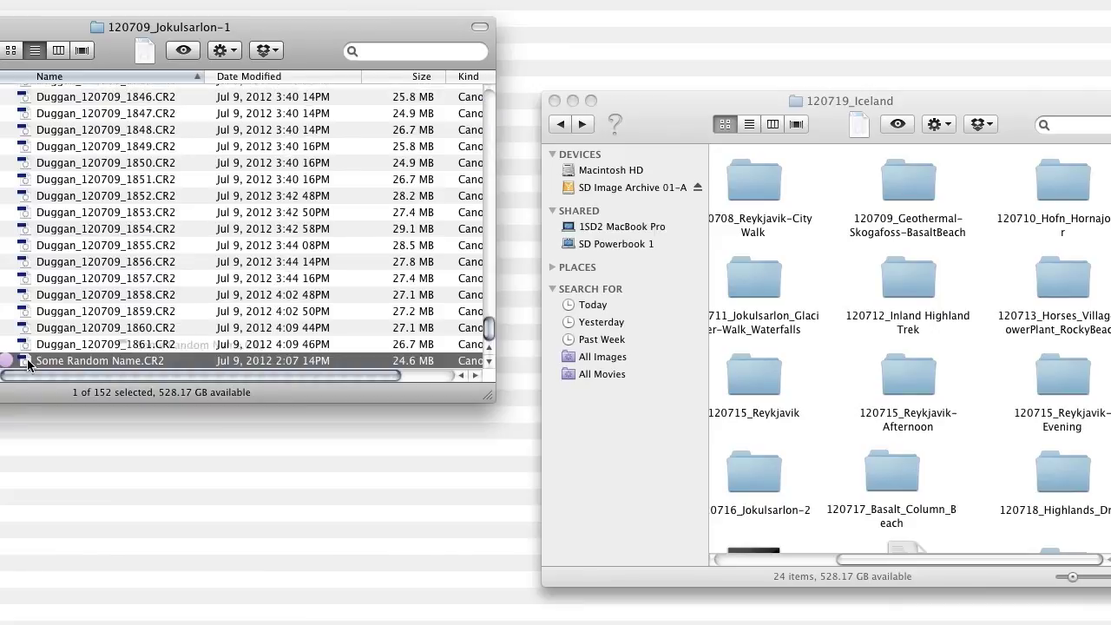
{"action": "left_click_drag", "start_coordinate": [65, 356], "coordinate": [1048, 379]}
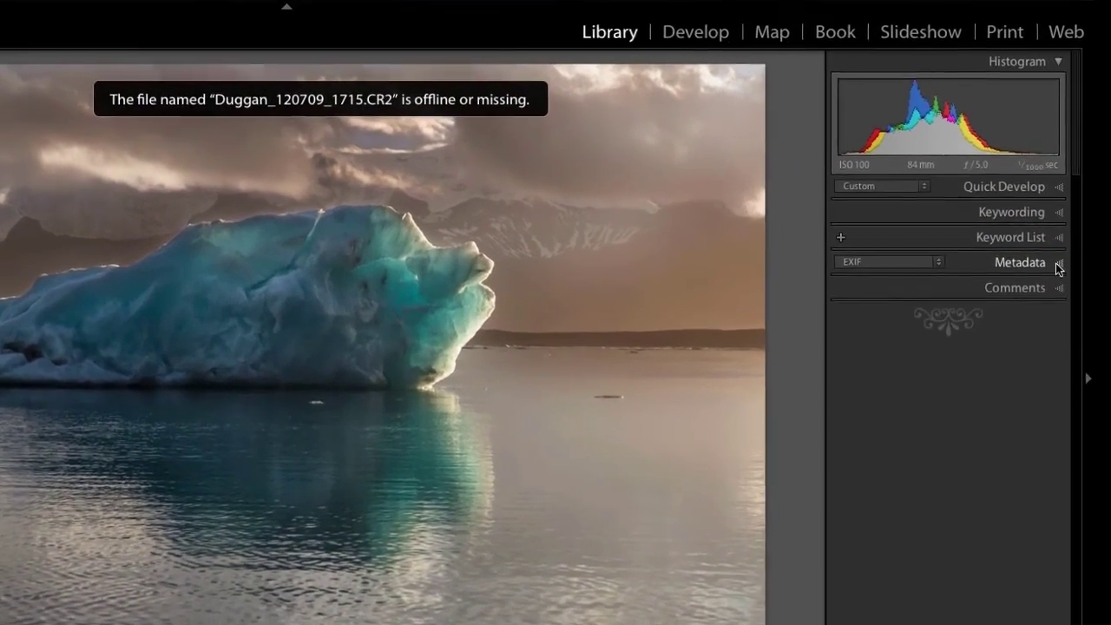
- Show the missing photo's EXIF metadata, captured 7/9/12 9:07:13 PM, then bring up Finder's File menu
{"action": "left_click", "coordinate": [1058, 264]}
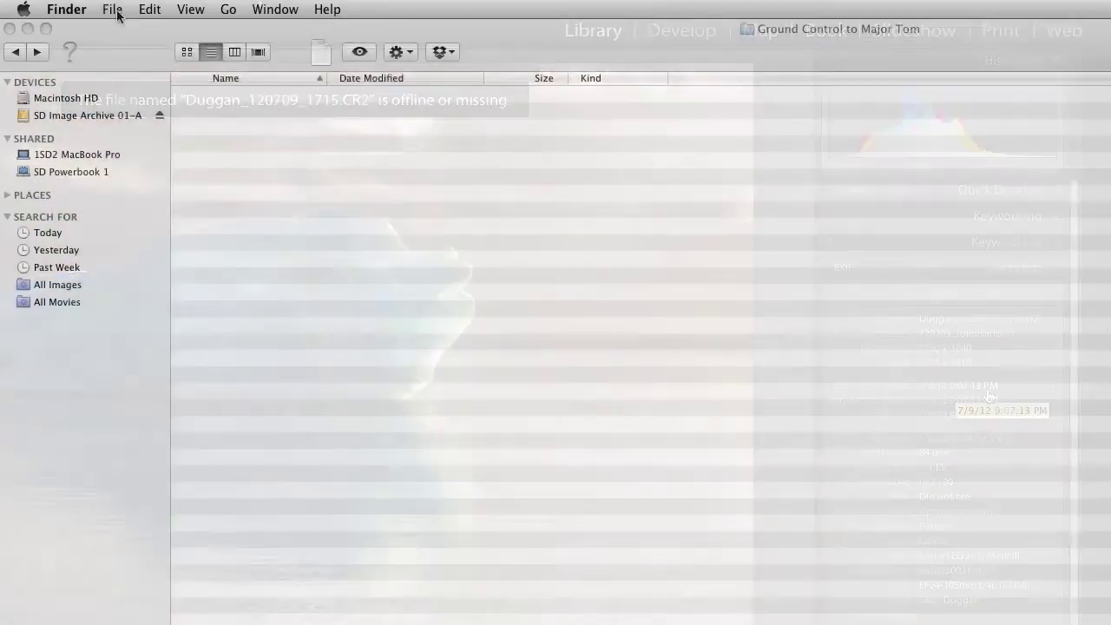
{"action": "left_click", "coordinate": [112, 9]}
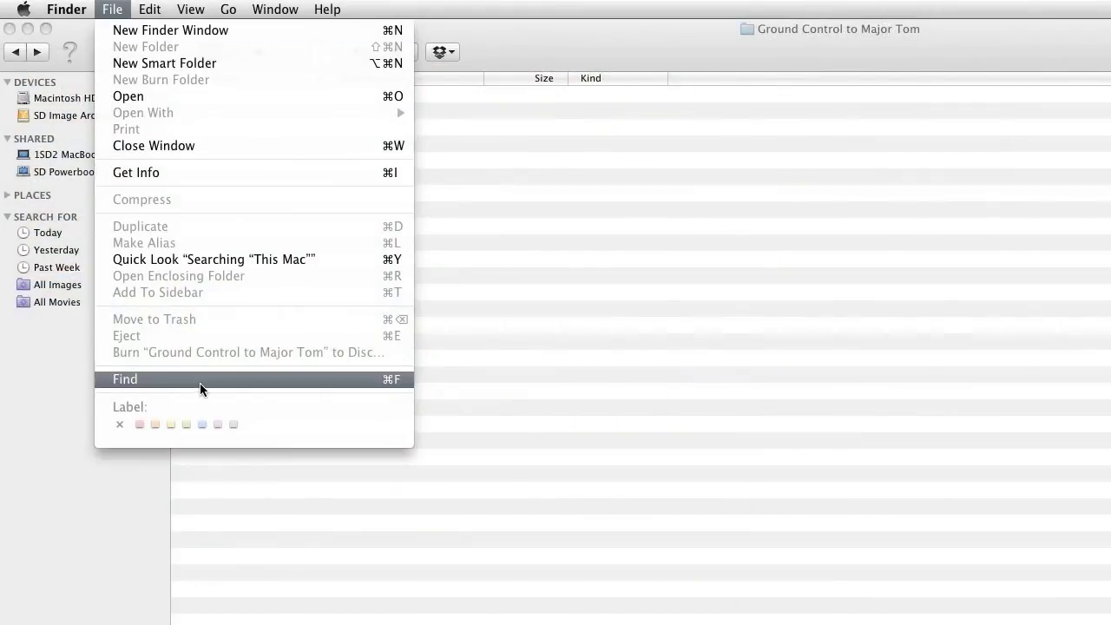
- Find files created exactly on 7/9/2012 and select Some Random Name.CR2 in 120715_Reykjavik-Evening
{"action": "left_click", "coordinate": [199, 379]}
{"action": "left_click", "coordinate": [429, 192]}
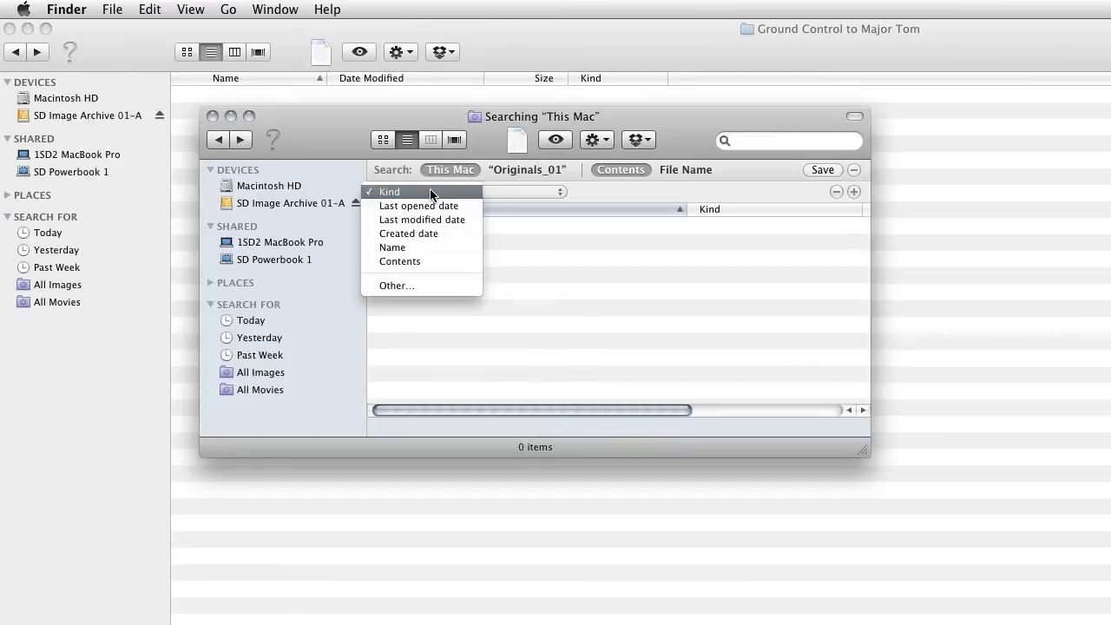
{"action": "left_click", "coordinate": [436, 233]}
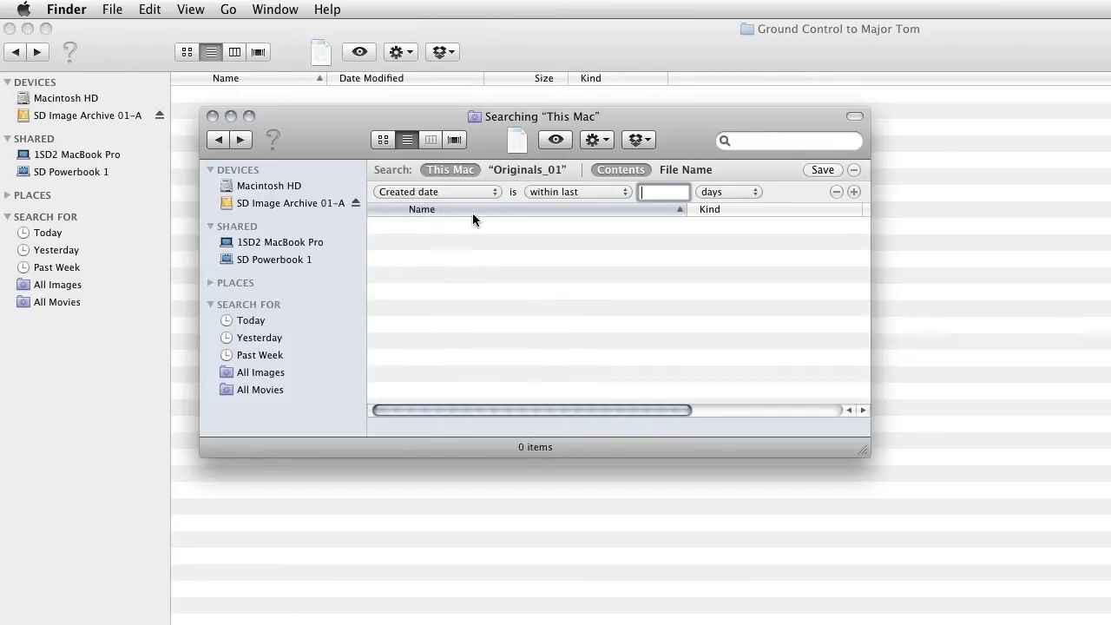
{"action": "left_click", "coordinate": [610, 192]}
{"action": "left_click", "coordinate": [598, 209]}
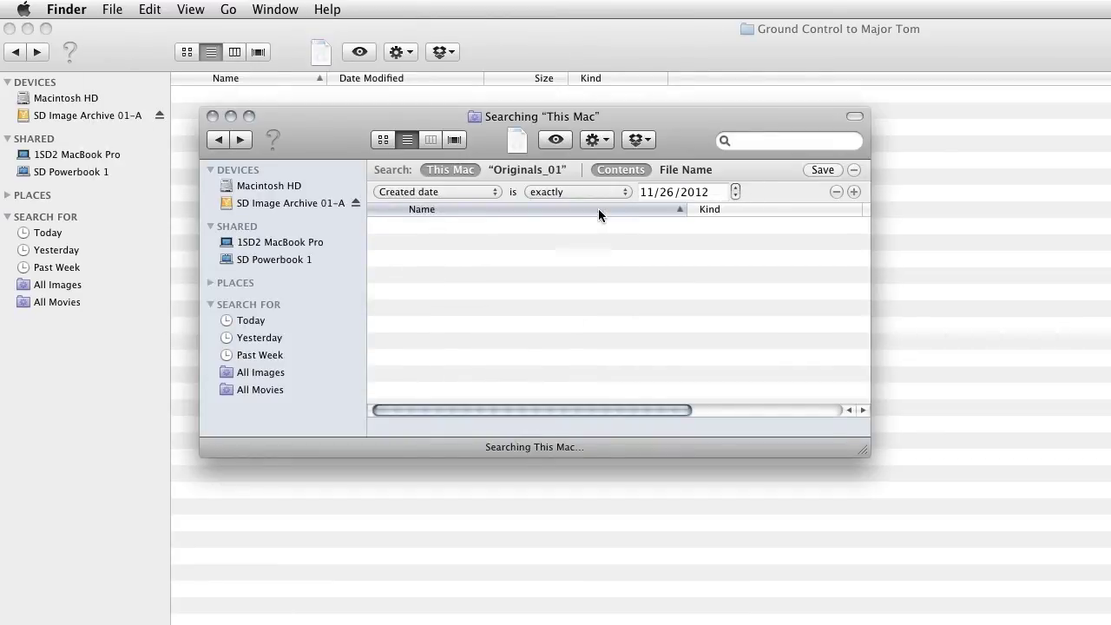
{"action": "left_click", "coordinate": [663, 190]}
{"action": "left_click_drag", "start_coordinate": [848, 224], "coordinate": [852, 368]}
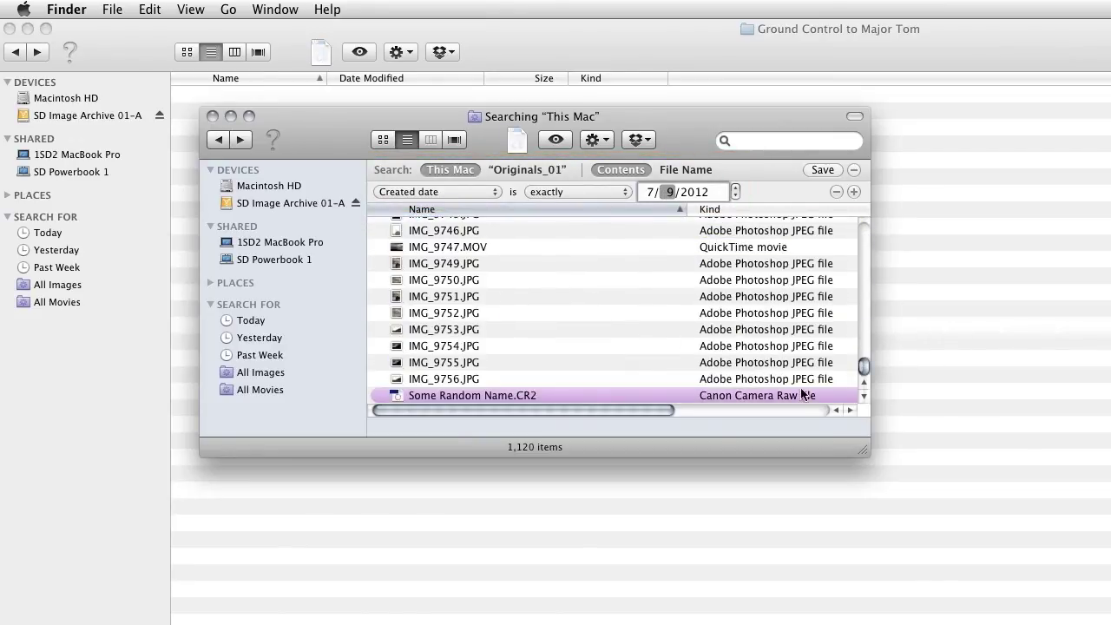
{"action": "left_click", "coordinate": [635, 395]}
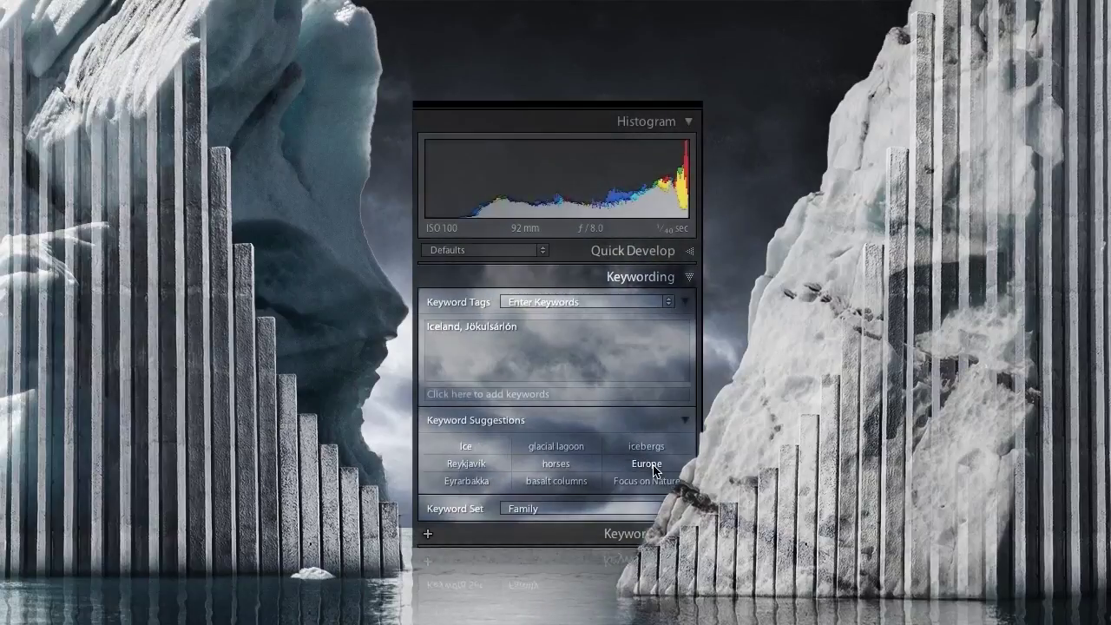
- Add the suggested keywords glacial lagoon, iceberg, icebergs and ice to the Jökulsárlón photo
{"action": "left_click", "coordinate": [569, 451]}
{"action": "left_click", "coordinate": [632, 451]}
{"action": "left_click", "coordinate": [556, 448]}
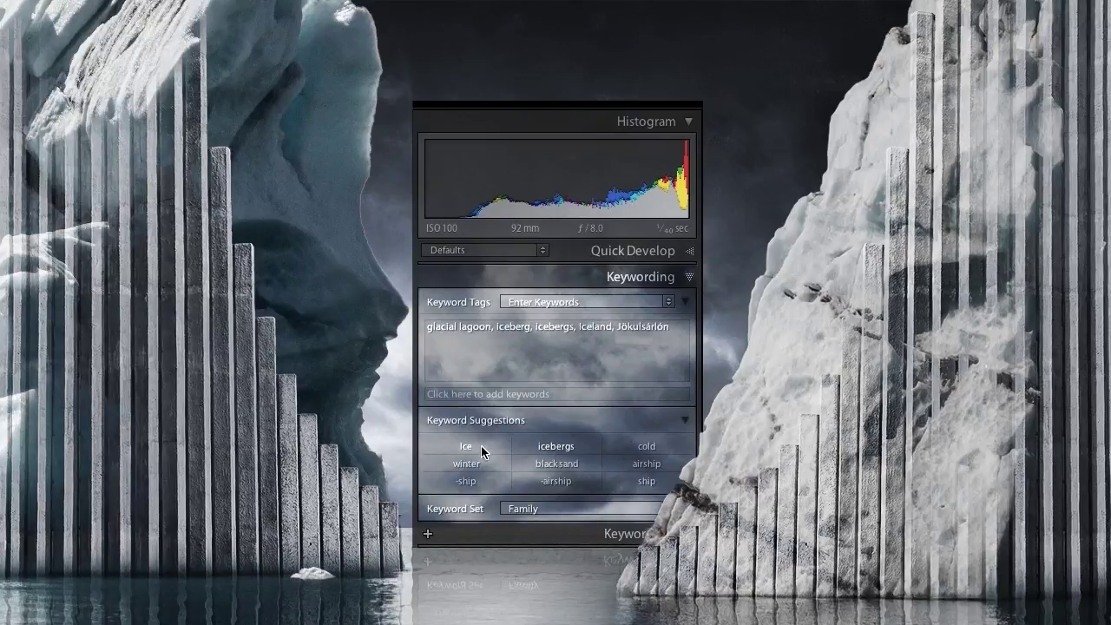
{"action": "left_click", "coordinate": [469, 447]}
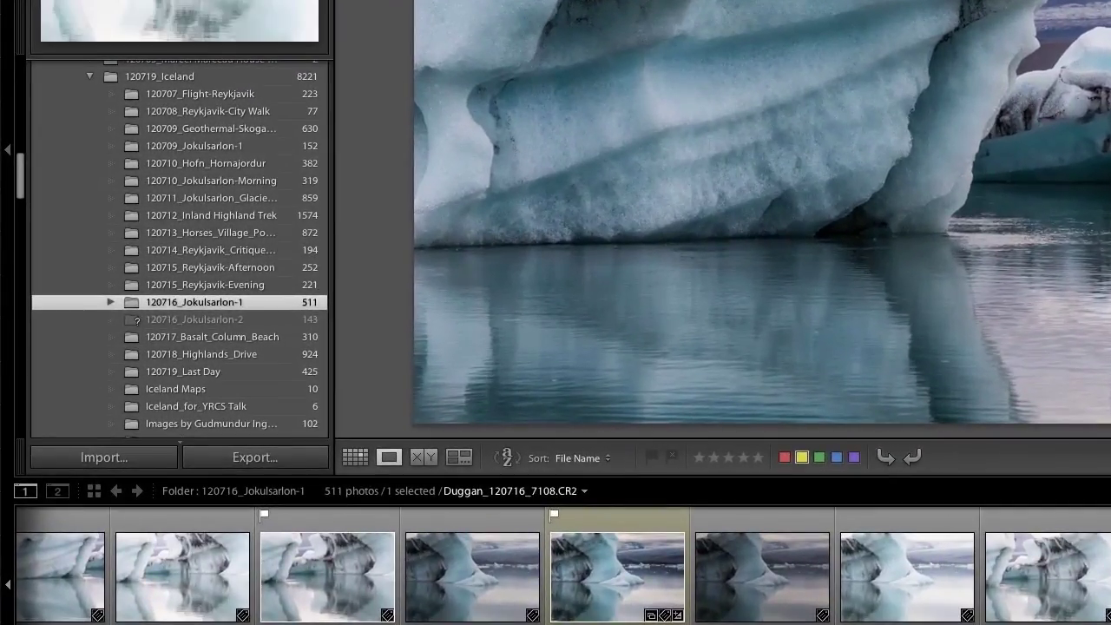
- Rename the 120716_Jokulsarlon-1 subfolder to '120716_Artifacts and Ice' and move it into 120719_Iceland on disk
{"action": "left_click", "coordinate": [109, 304]}
{"action": "right_click", "coordinate": [195, 321]}
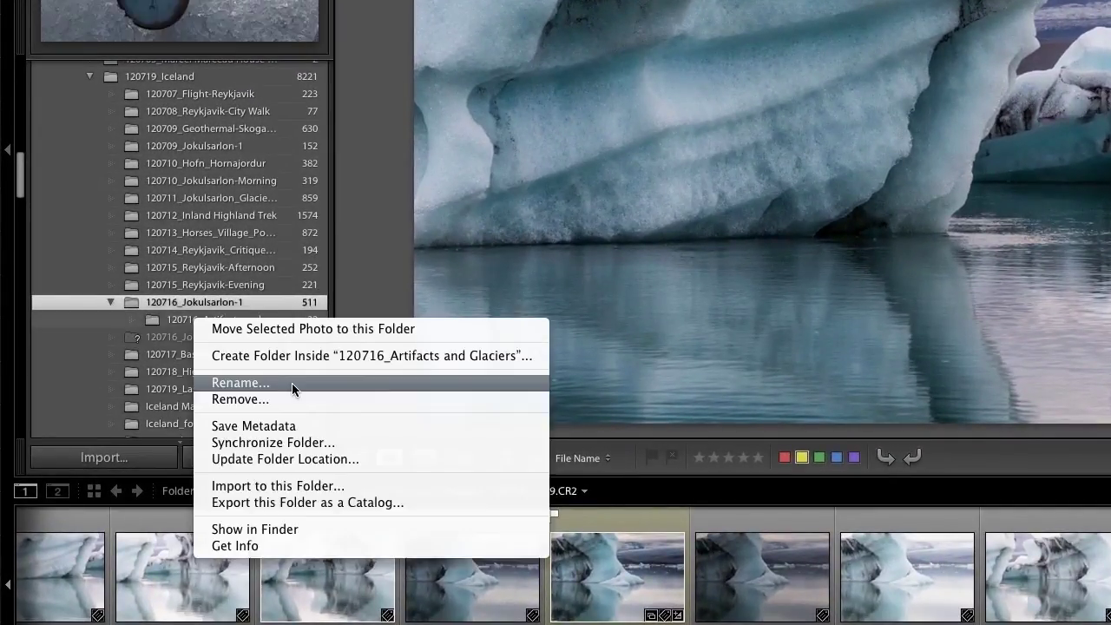
{"action": "left_click", "coordinate": [293, 384]}
{"action": "key", "text": "BackSpace"}
{"action": "key", "text": "BackSpace"}
{"action": "key", "text": "BackSpace"}
{"action": "key", "text": "BackSpace"}
{"action": "key", "text": "BackSpace"}
{"action": "key", "text": "BackSpace"}
{"action": "key", "text": "BackSpace"}
{"action": "key", "text": "BackSpace"}
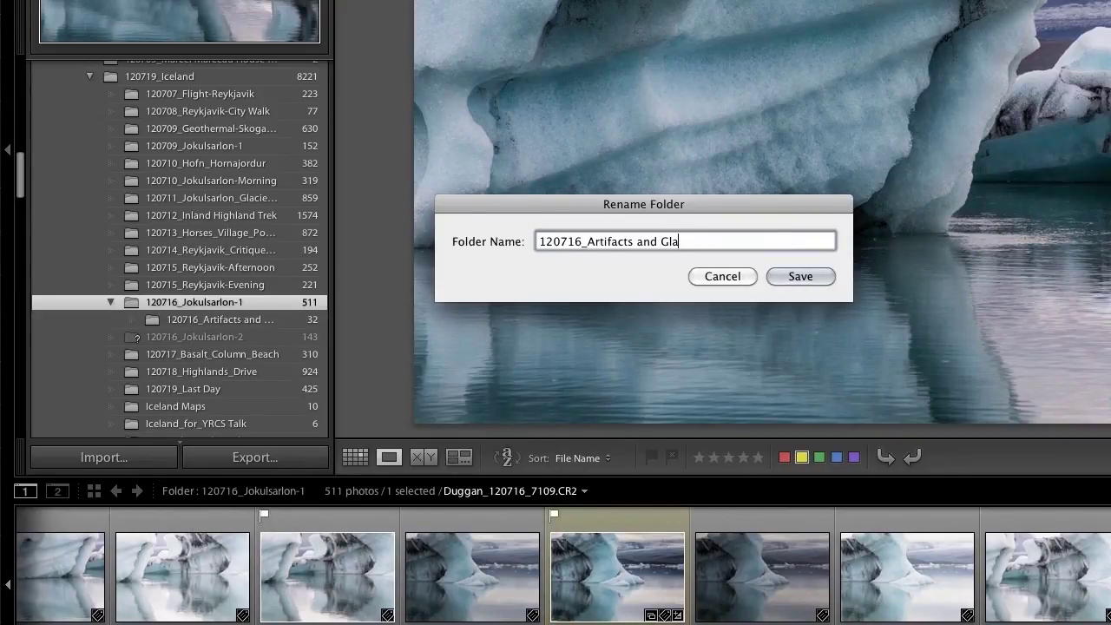
{"action": "type", "text": "Ice"}
{"action": "key", "text": "Return"}
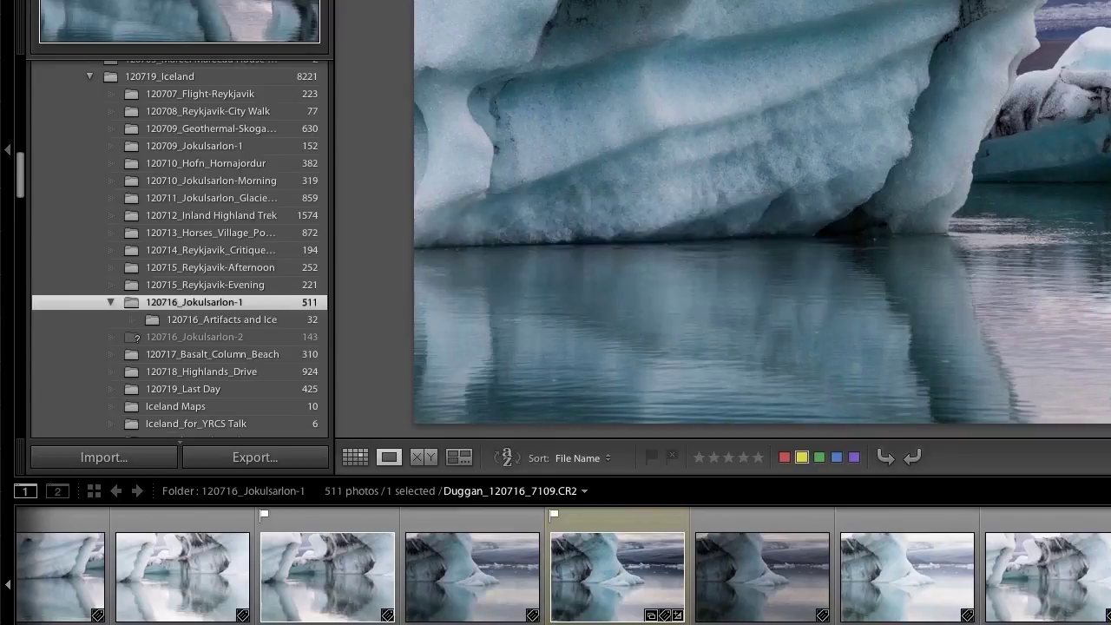
{"action": "left_click_drag", "start_coordinate": [167, 321], "coordinate": [148, 83]}
{"action": "left_click", "coordinate": [850, 358]}
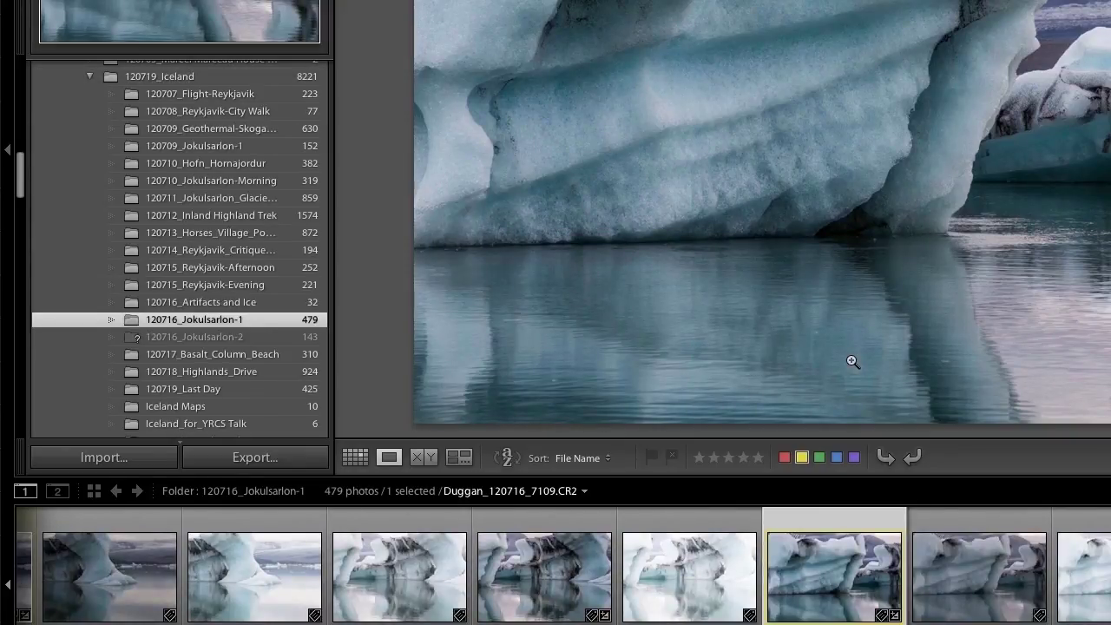
- Bring up the context menu for the greyed-out 120716_Jokulsarlon-2 folder to reach Find Missing Folder...
{"action": "right_click", "coordinate": [202, 336]}
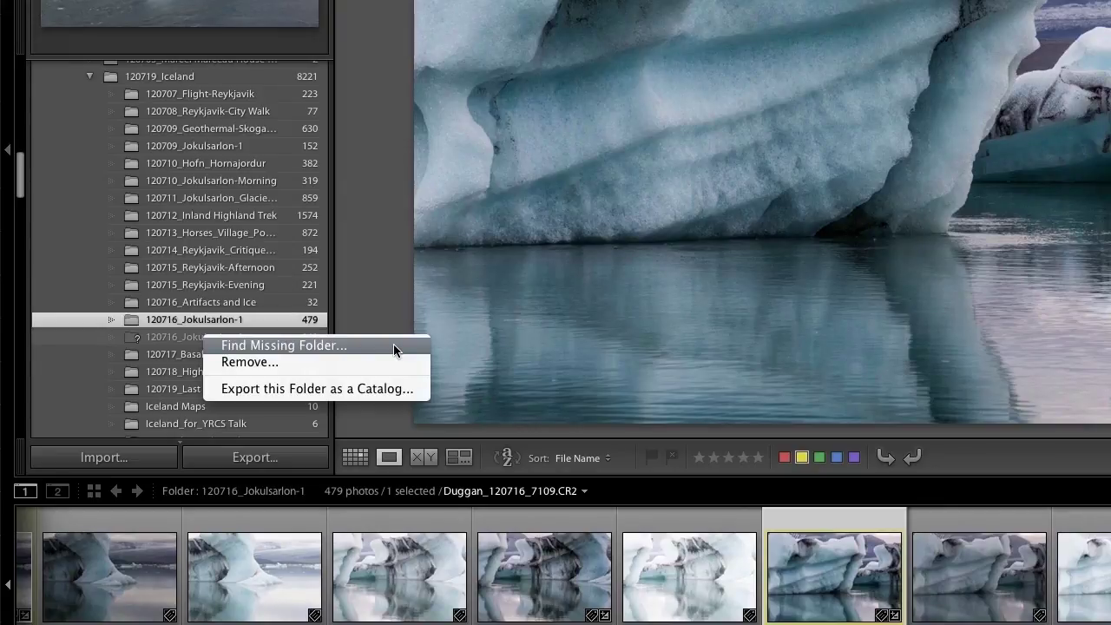